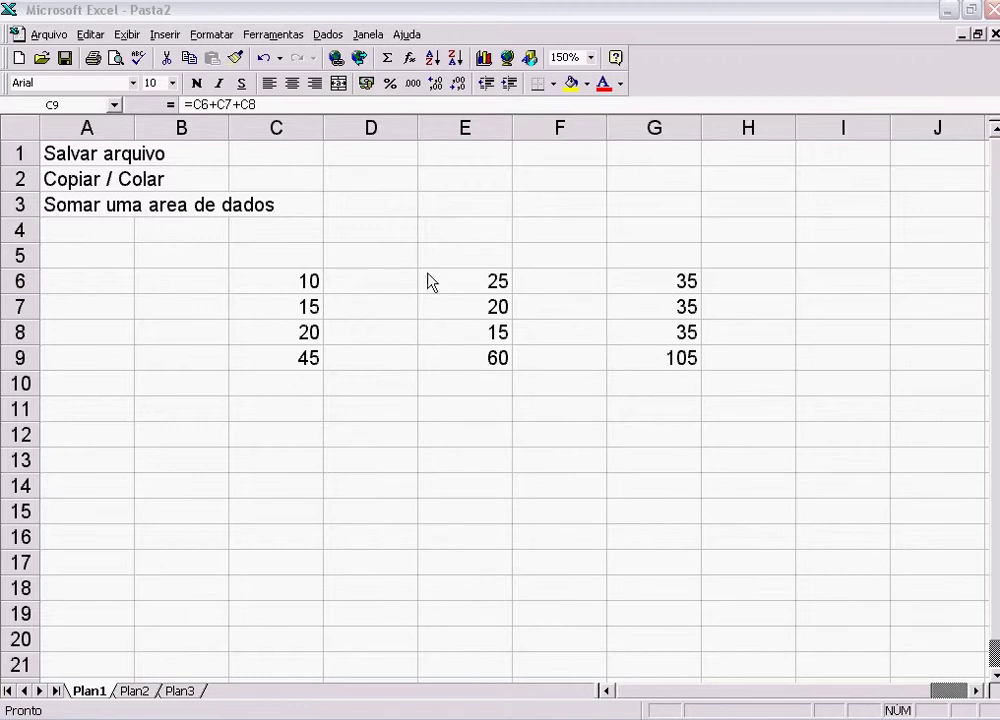
Step: Start saving the workbook under a new name and enter Excel - Aula 2 as the file name
{"action": "left_click", "coordinate": [47, 36]}
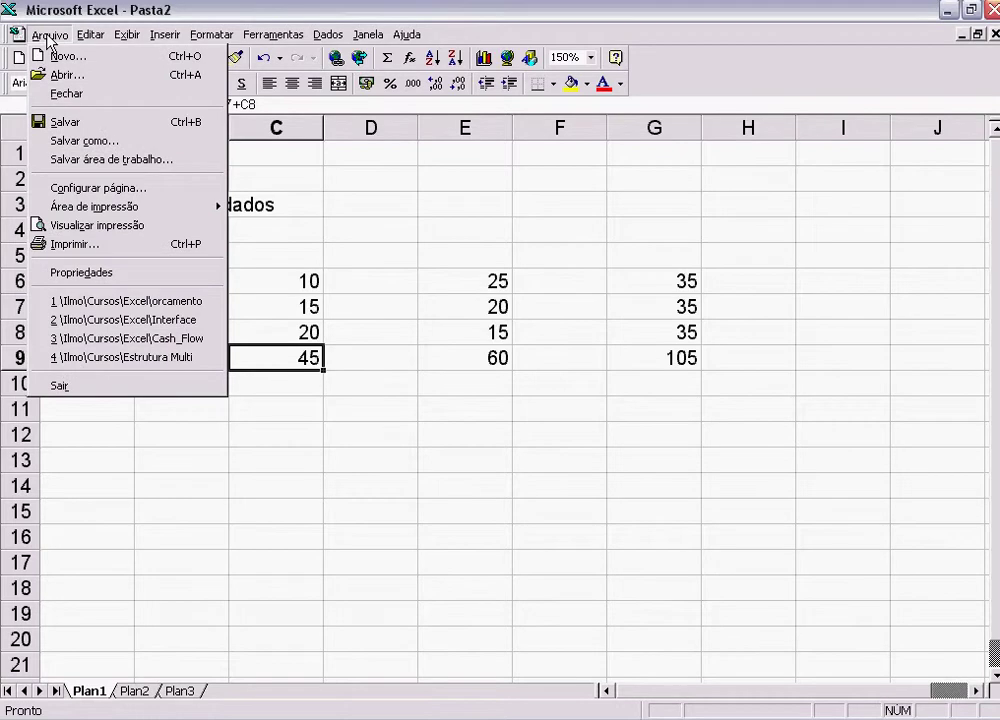
{"action": "left_click", "coordinate": [82, 141]}
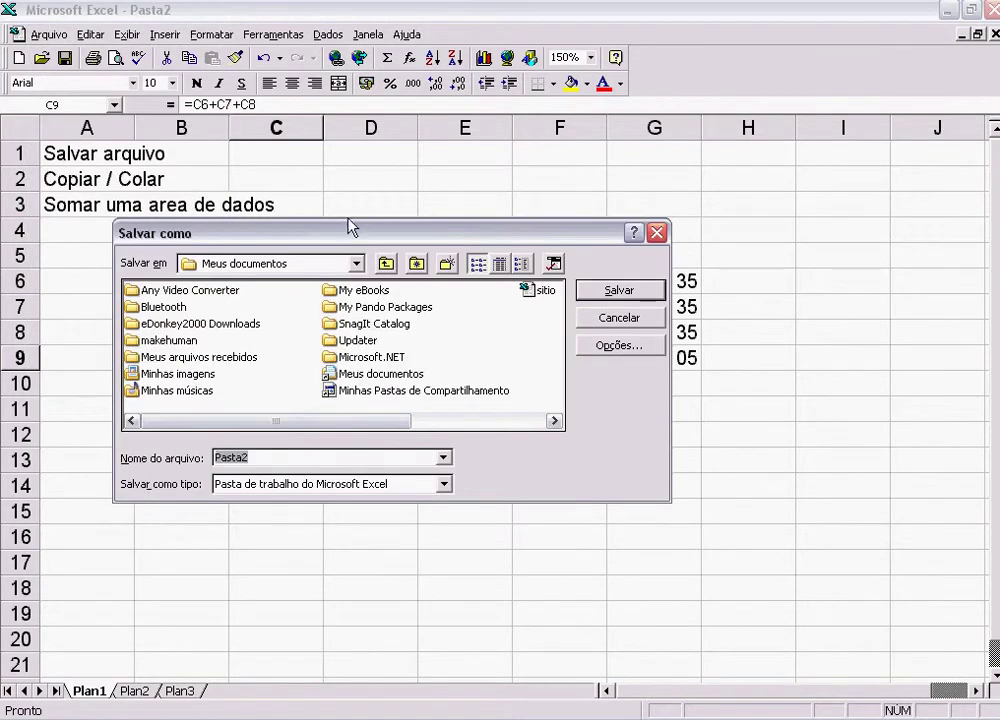
{"action": "left_click_drag", "start_coordinate": [361, 240], "coordinate": [477, 179]}
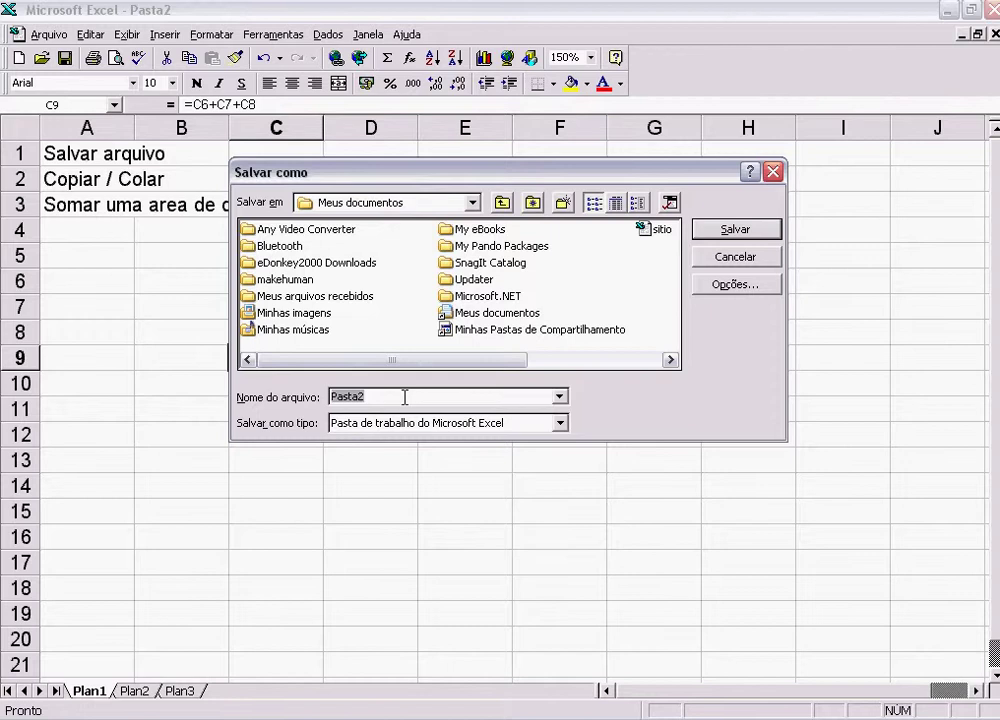
{"action": "type", "text": "Excel - Aula 2"}
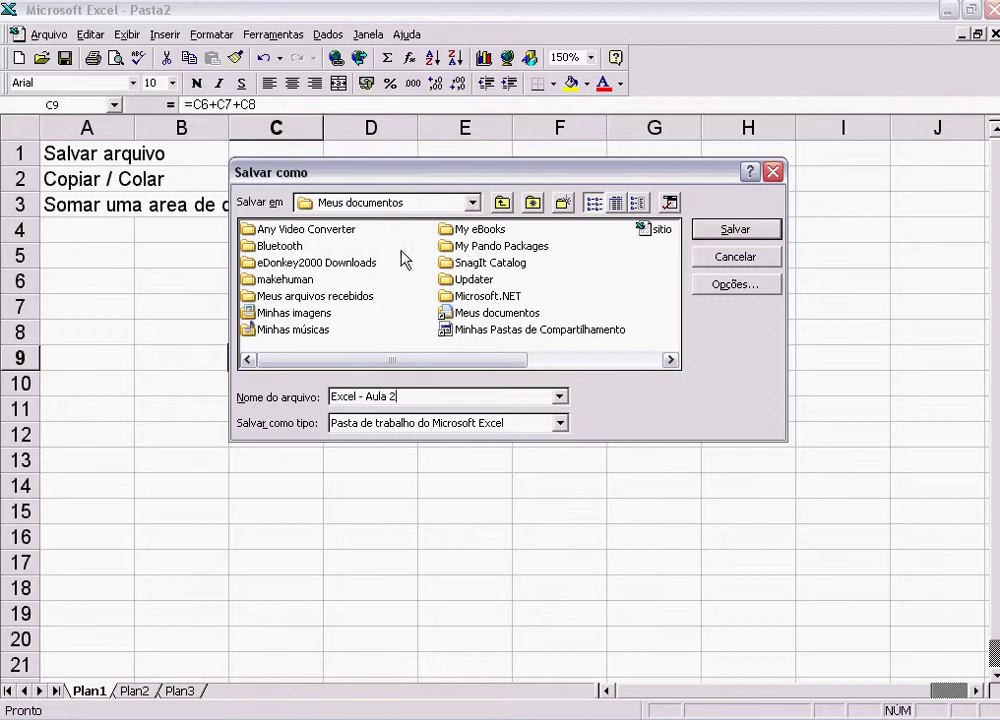
Step: Save the workbook in the Cursos\Excel subfolder of the owner's personal folder on drive C:
{"action": "left_click", "coordinate": [473, 204]}
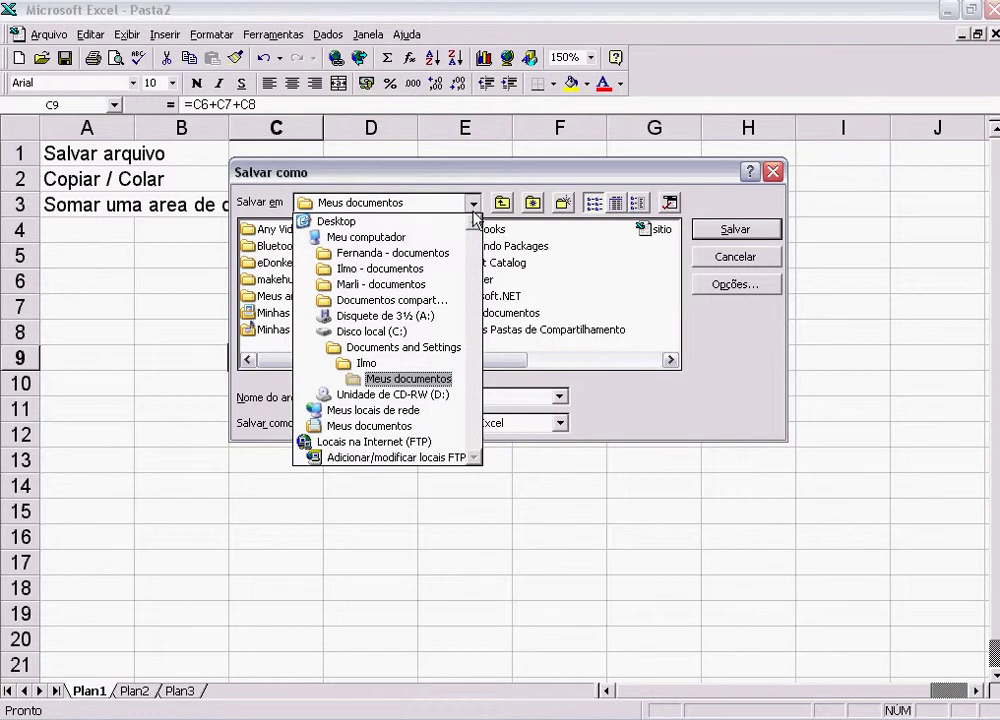
{"action": "left_click", "coordinate": [383, 338]}
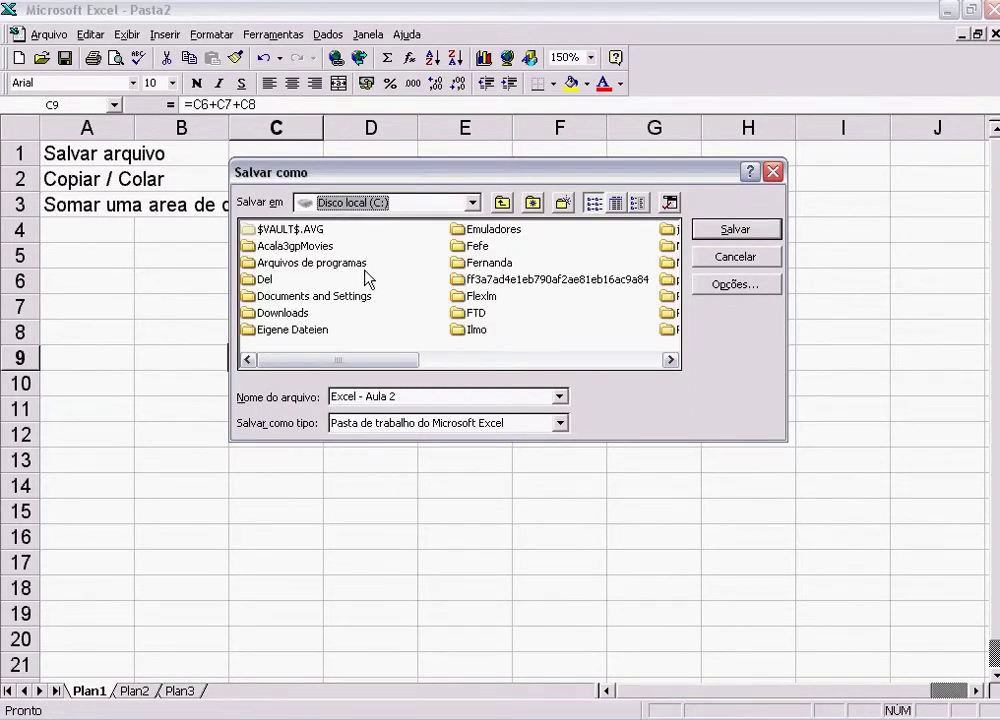
{"action": "double_click", "coordinate": [462, 330]}
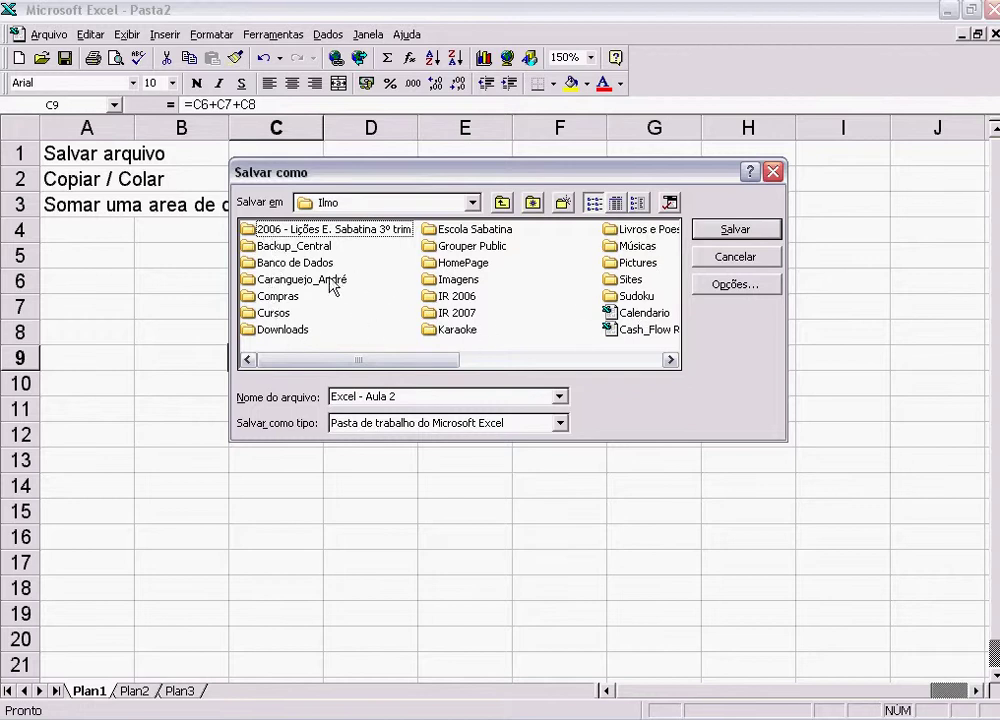
{"action": "double_click", "coordinate": [248, 315]}
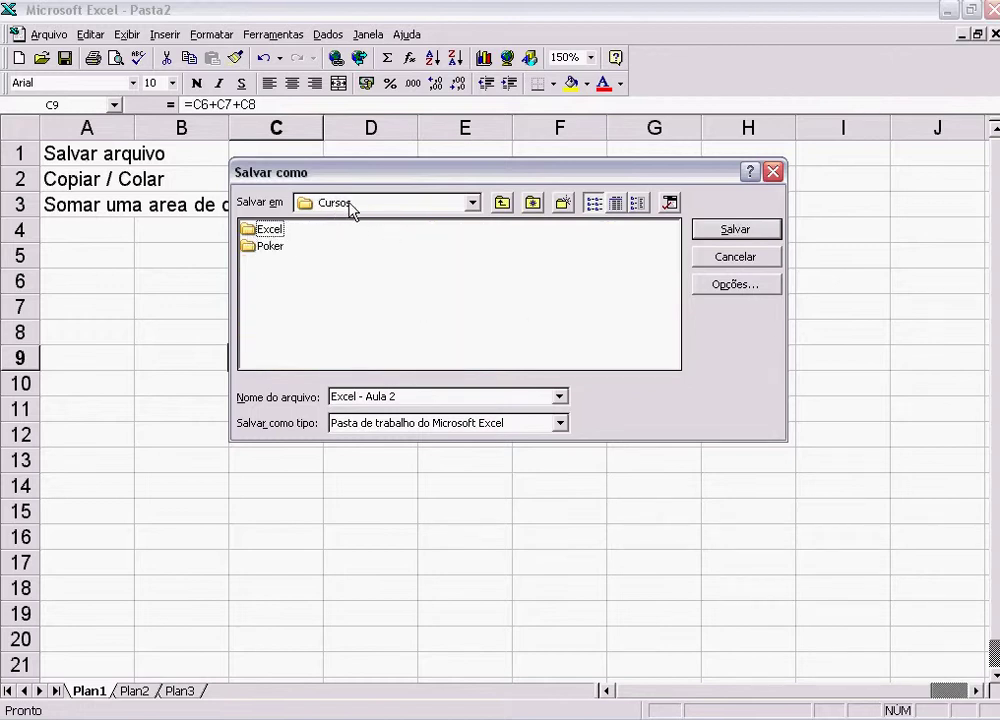
{"action": "double_click", "coordinate": [248, 232]}
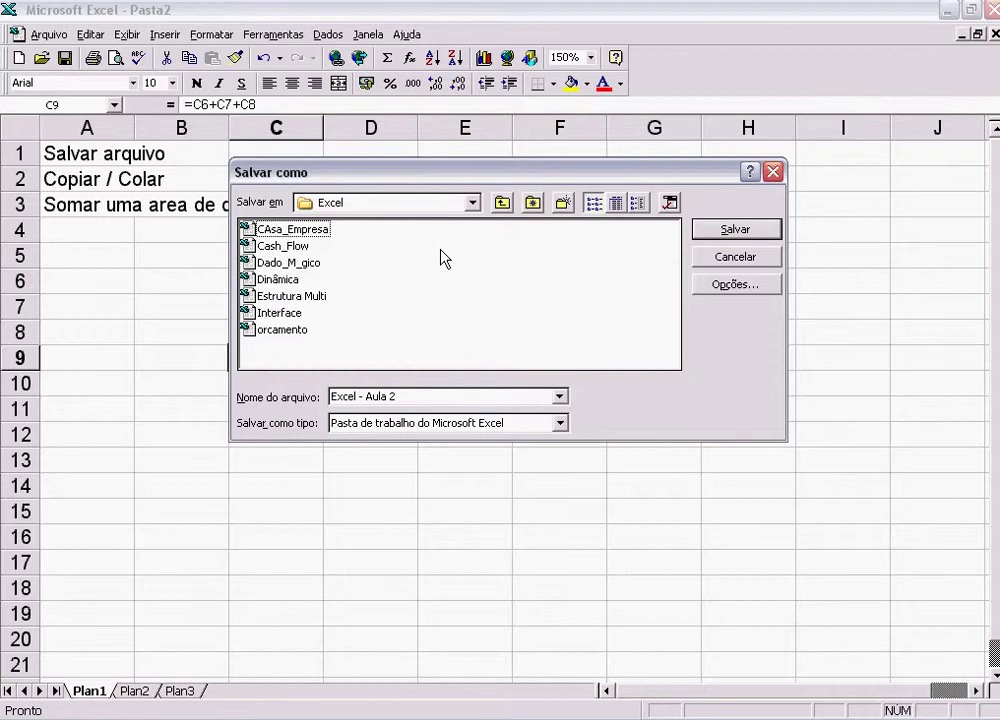
{"action": "left_click", "coordinate": [744, 232]}
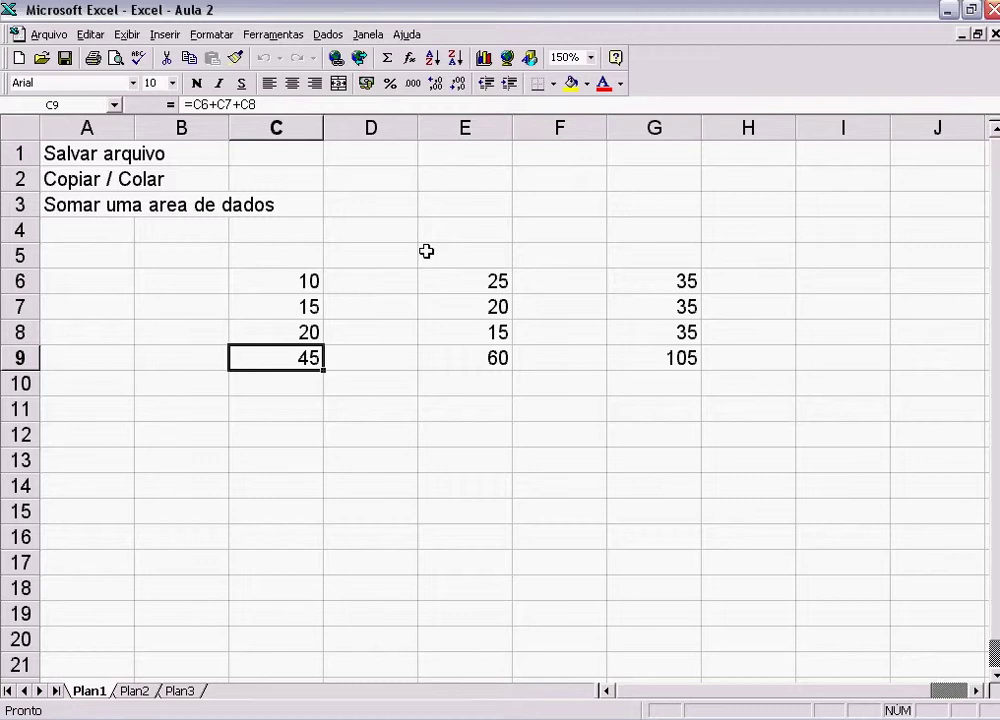
{"action": "left_click", "coordinate": [78, 158]}
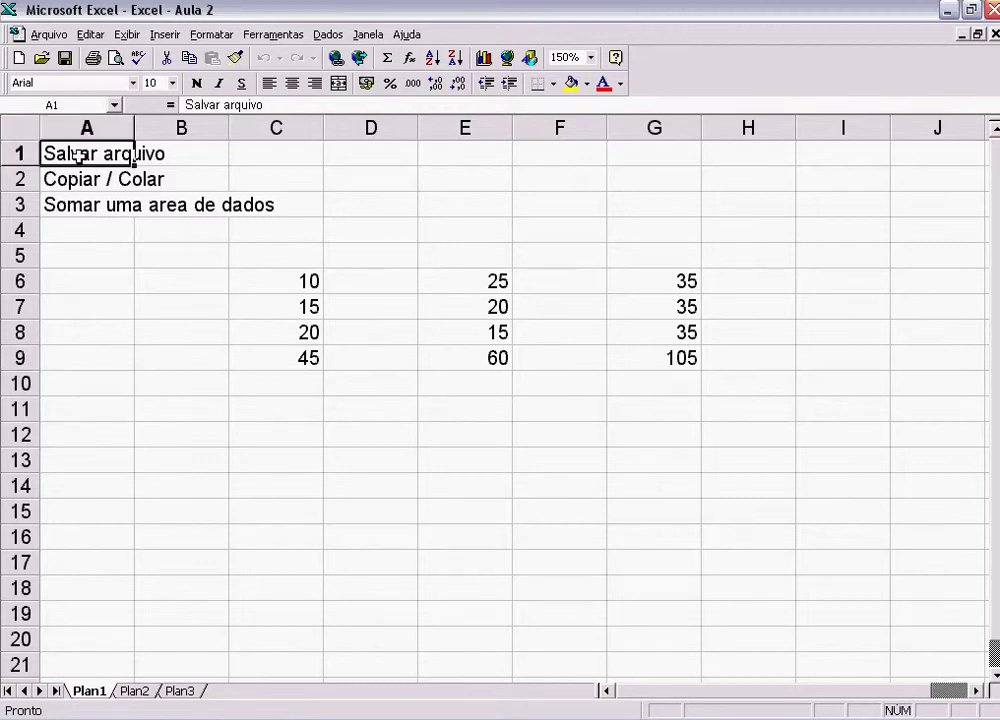
{"action": "left_click", "coordinate": [80, 190]}
{"action": "left_click", "coordinate": [75, 200]}
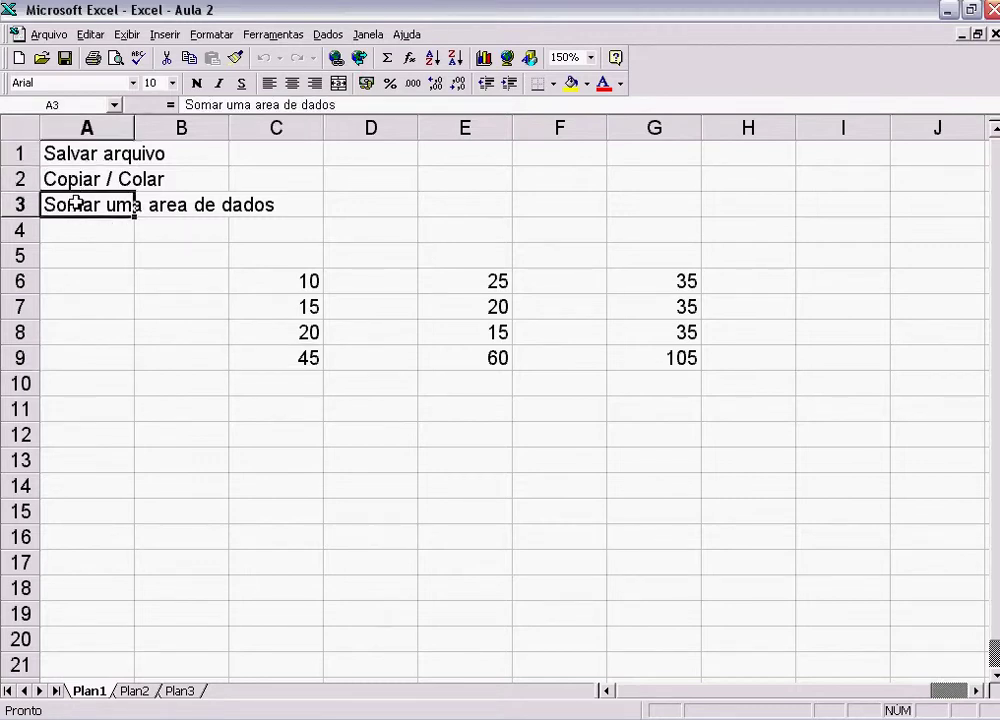
{"action": "left_click", "coordinate": [65, 152]}
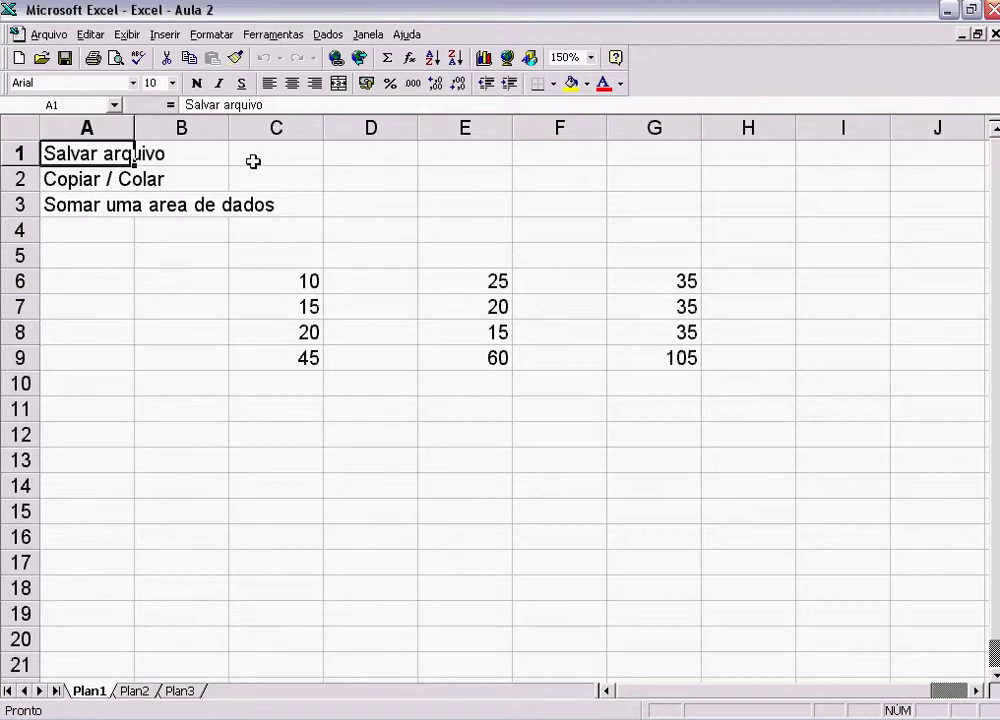
{"action": "left_click", "coordinate": [76, 183]}
{"action": "left_click", "coordinate": [76, 150]}
{"action": "left_click", "coordinate": [50, 36]}
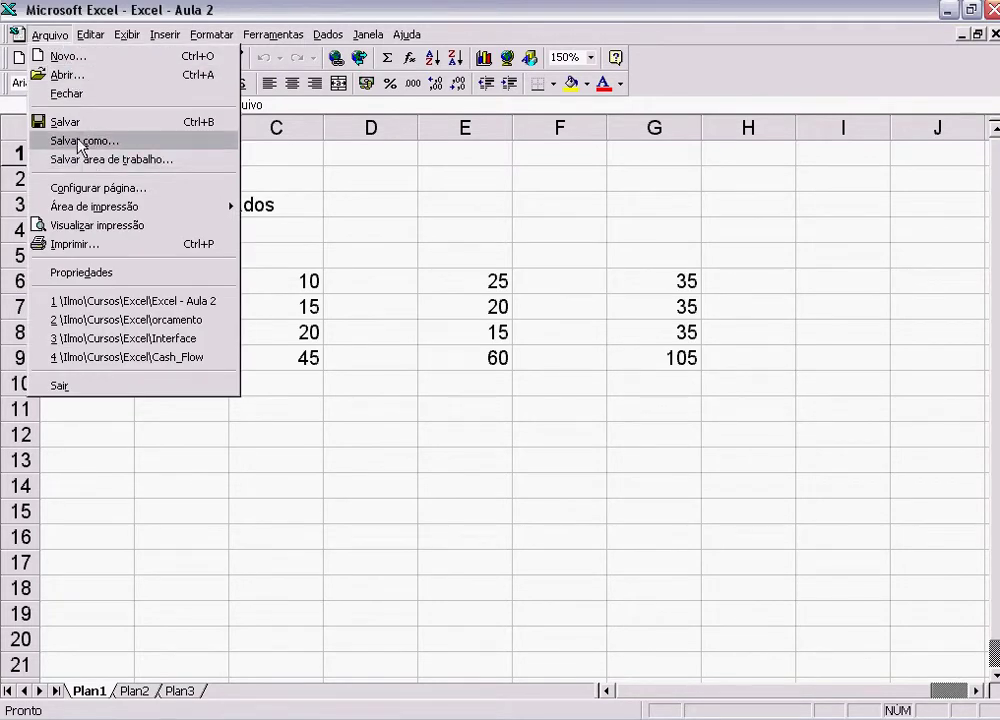
{"action": "left_click", "coordinate": [419, 185]}
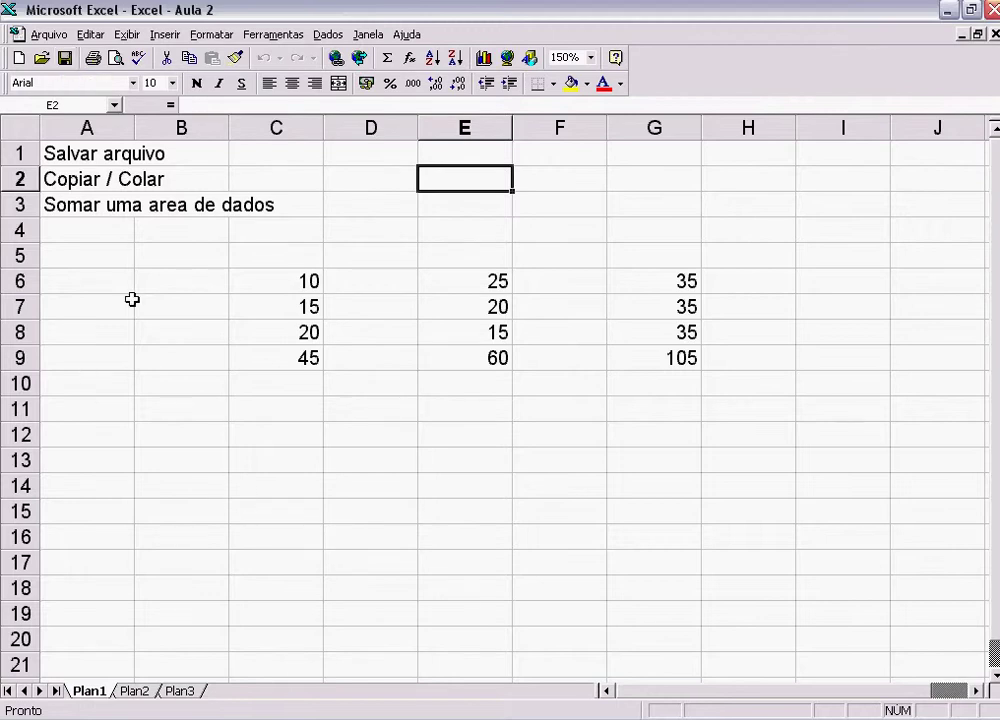
{"action": "left_click", "coordinate": [74, 152]}
{"action": "left_click", "coordinate": [70, 179]}
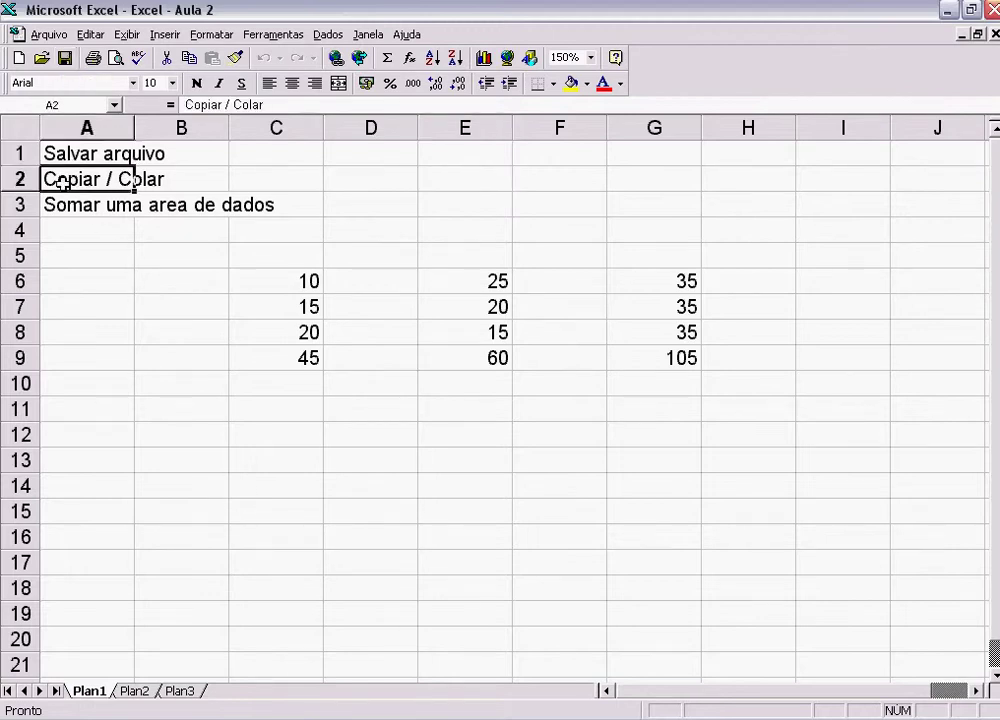
{"action": "left_click", "coordinate": [194, 179]}
{"action": "left_click", "coordinate": [52, 180]}
{"action": "left_click", "coordinate": [143, 179]}
{"action": "left_click", "coordinate": [67, 177]}
{"action": "left_click", "coordinate": [187, 187]}
{"action": "left_click", "coordinate": [49, 179]}
Step: Examine the numbers in C6:C8 and the addition formula in C9
{"action": "left_click", "coordinate": [297, 281]}
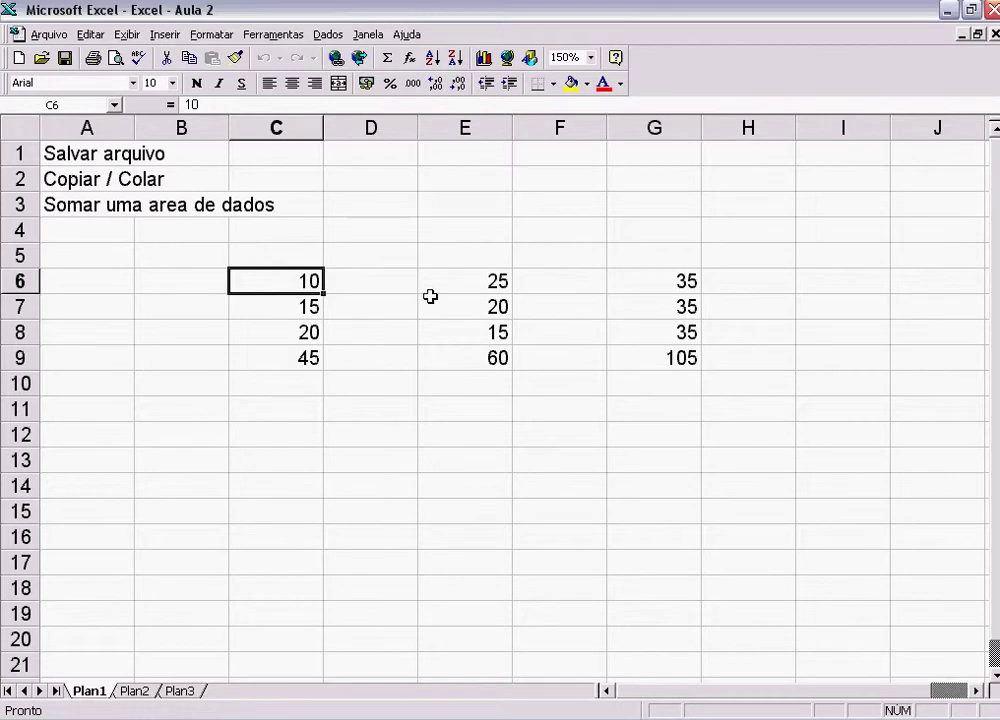
{"action": "key", "text": "Down"}
{"action": "key", "text": "Down"}
{"action": "key", "text": "Down"}
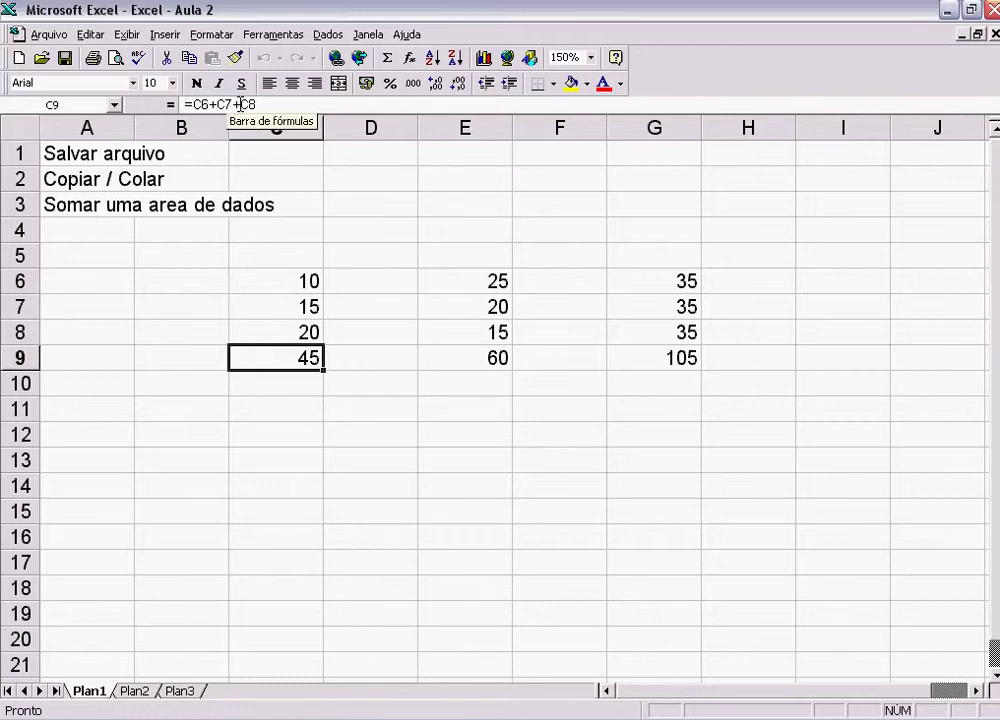
{"action": "left_click", "coordinate": [299, 284]}
{"action": "left_click", "coordinate": [297, 330]}
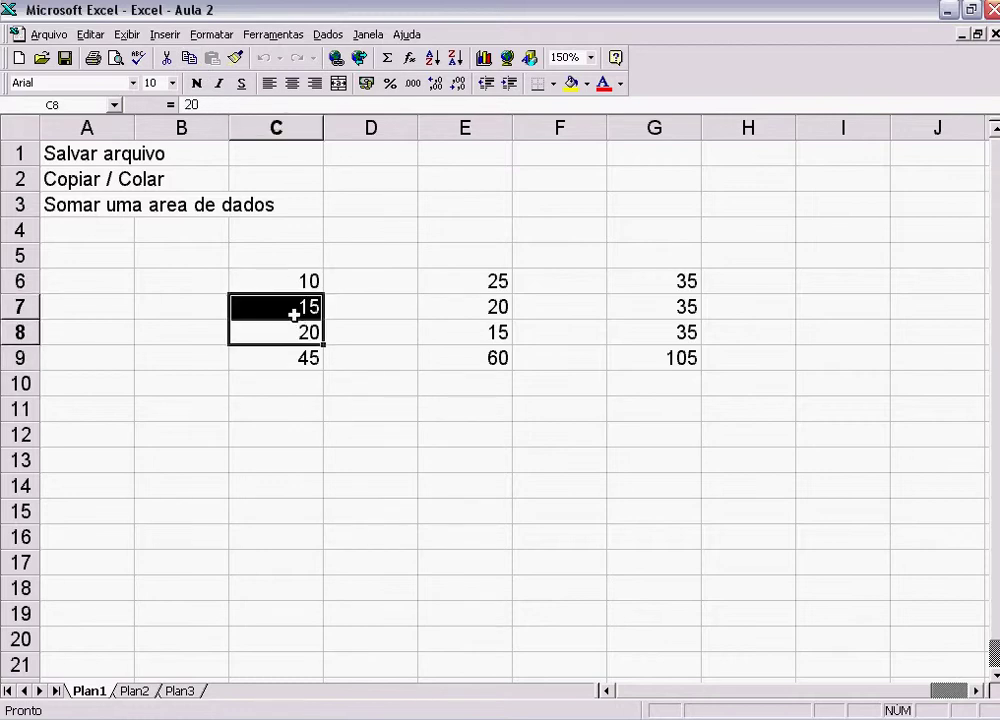
{"action": "left_click", "coordinate": [266, 360]}
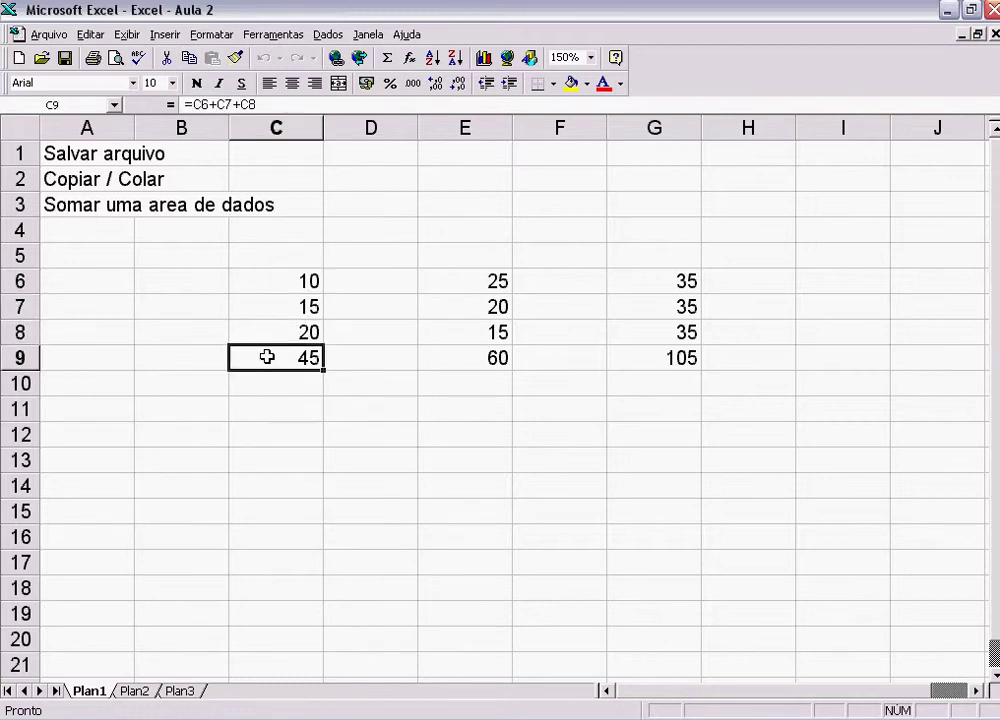
{"action": "left_click_drag", "start_coordinate": [270, 281], "coordinate": [292, 350]}
{"action": "left_click", "coordinate": [269, 284]}
{"action": "mouse_move", "coordinate": [268, 281]}
{"action": "left_mouse_down"}
{"action": "mouse_move", "coordinate": [277, 330]}
{"action": "mouse_move", "coordinate": [269, 267]}
{"action": "left_mouse_up"}
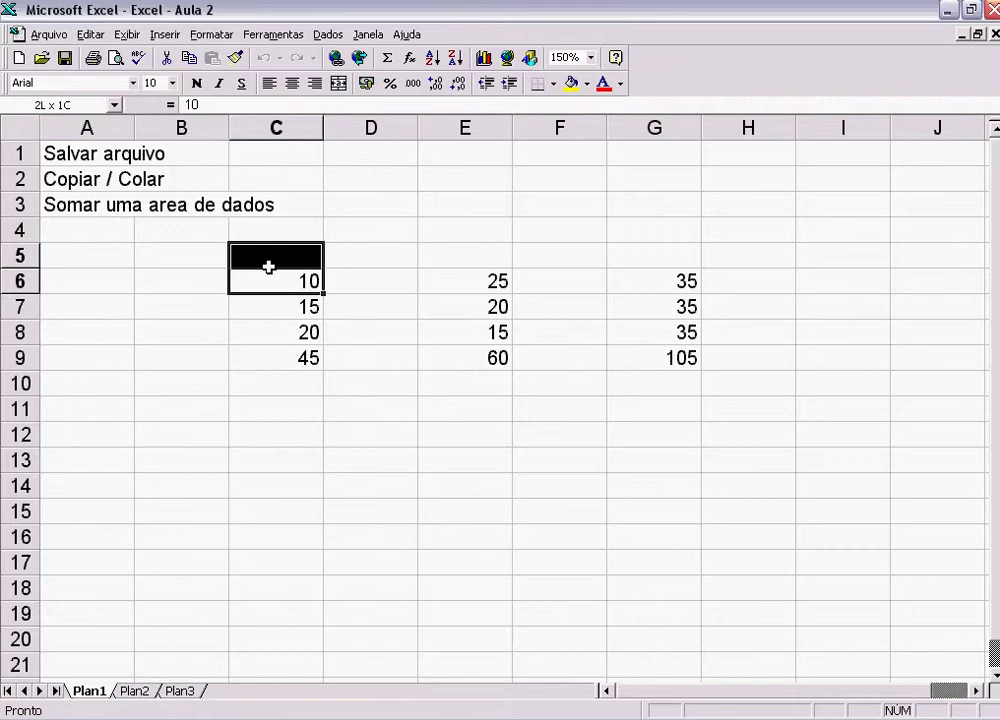
{"action": "left_click", "coordinate": [375, 286]}
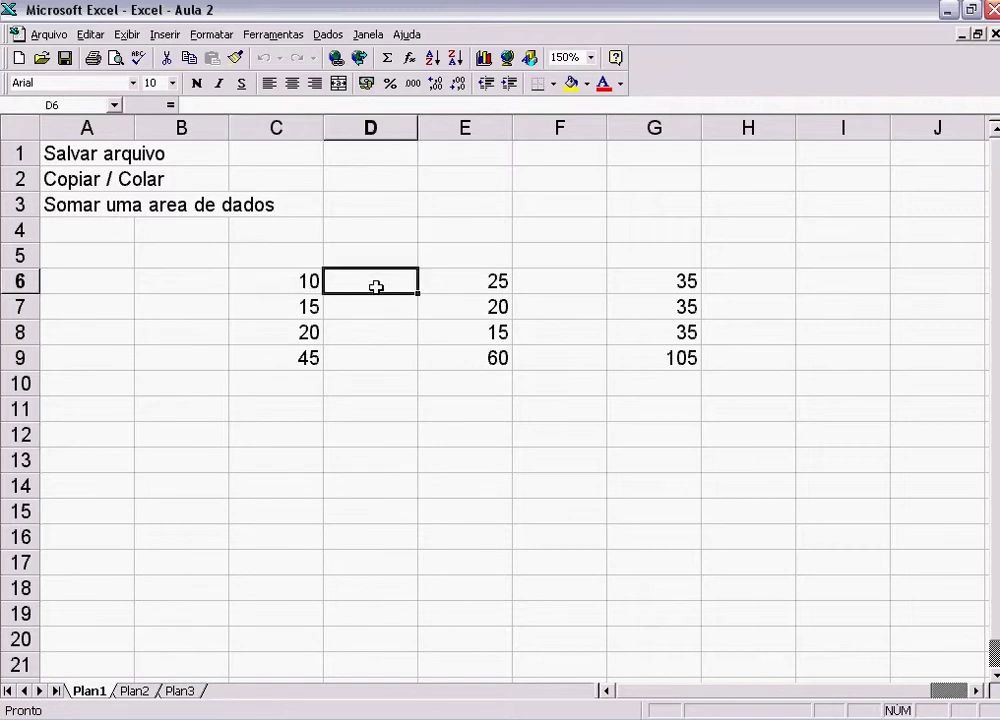
Step: Copy the range C6:C9 and paste it into column D starting at D6
{"action": "left_click", "coordinate": [268, 282]}
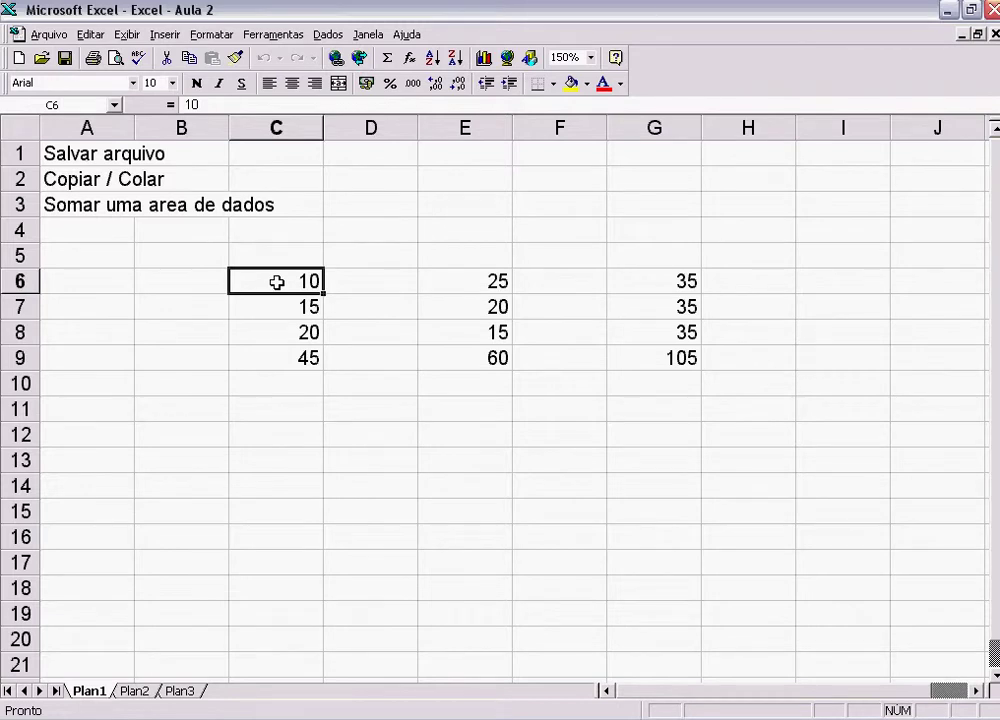
{"action": "left_click_drag", "start_coordinate": [280, 287], "coordinate": [279, 352]}
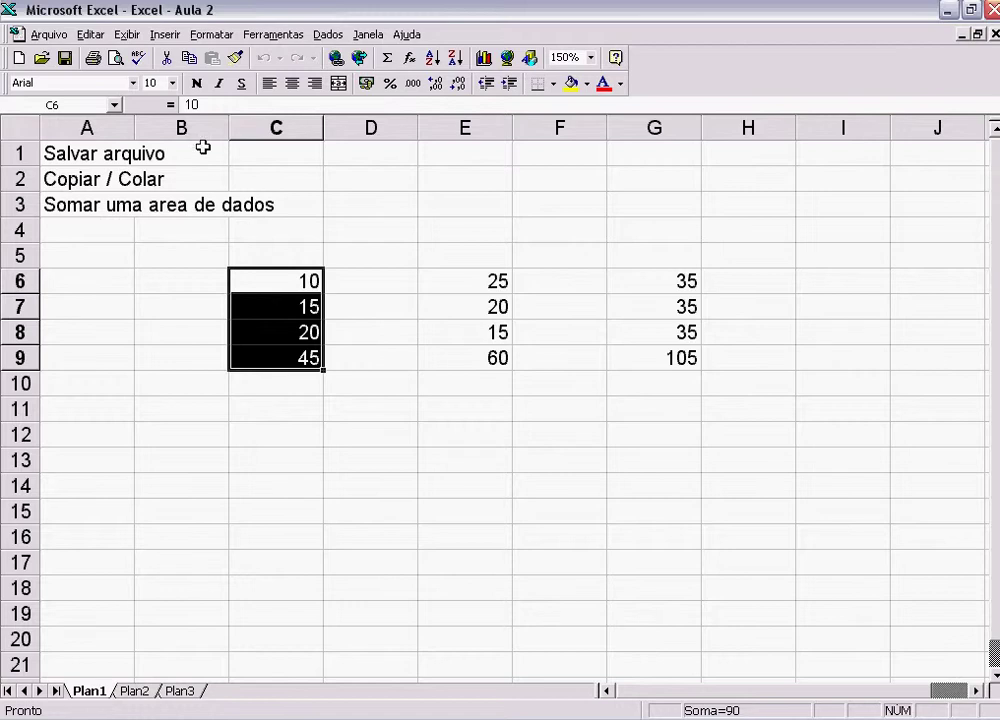
{"action": "left_click", "coordinate": [90, 35]}
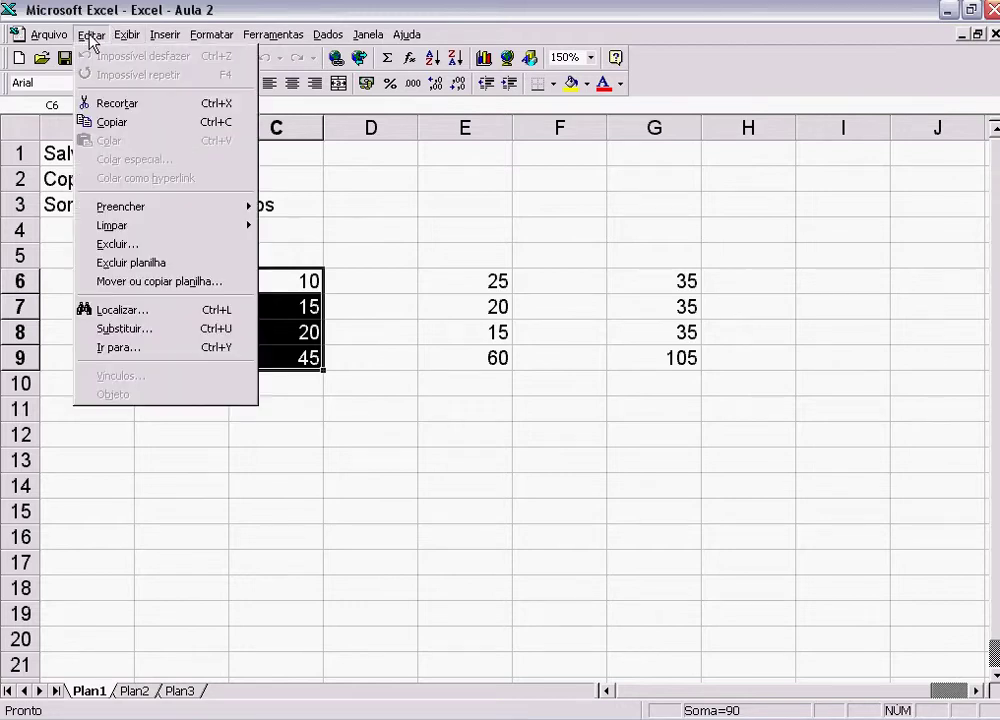
{"action": "left_click", "coordinate": [104, 123]}
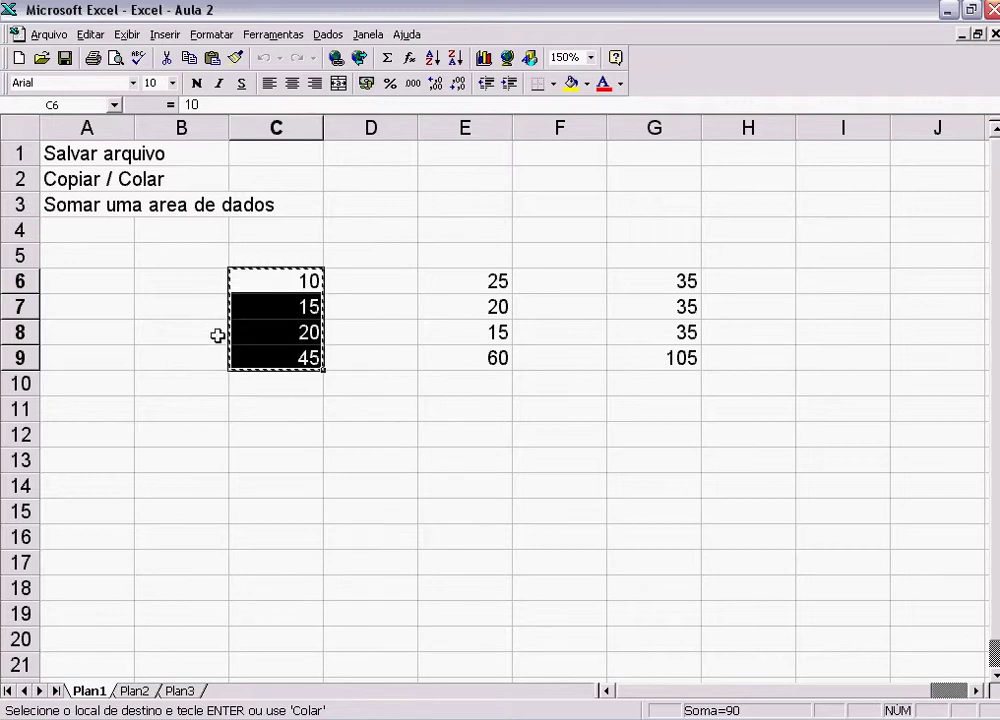
{"action": "left_click", "coordinate": [359, 280]}
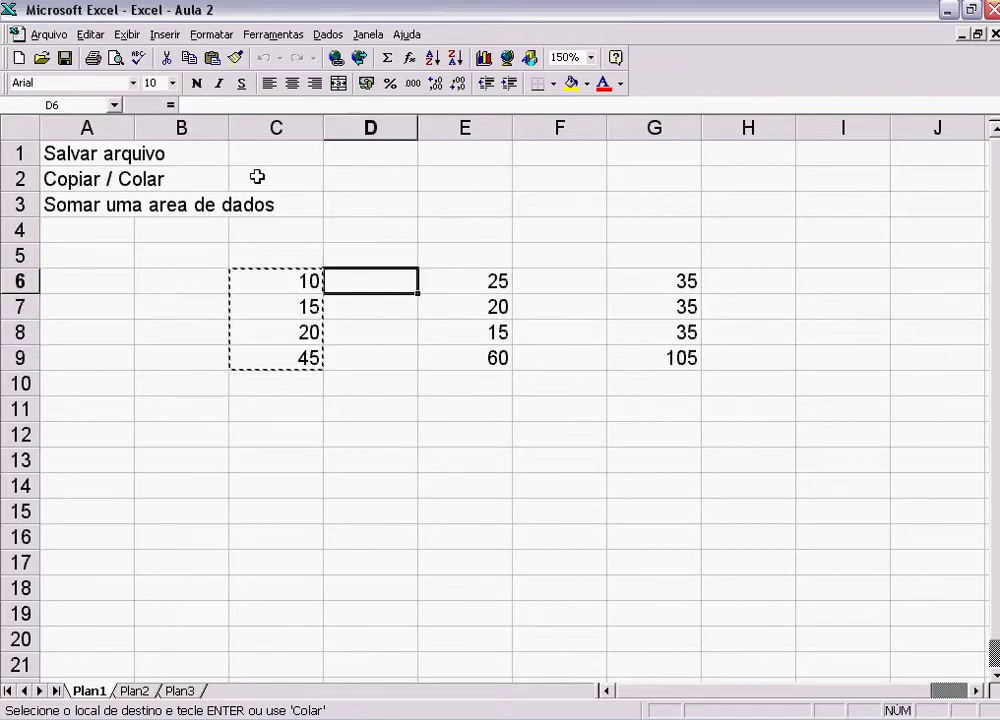
{"action": "left_click", "coordinate": [91, 34]}
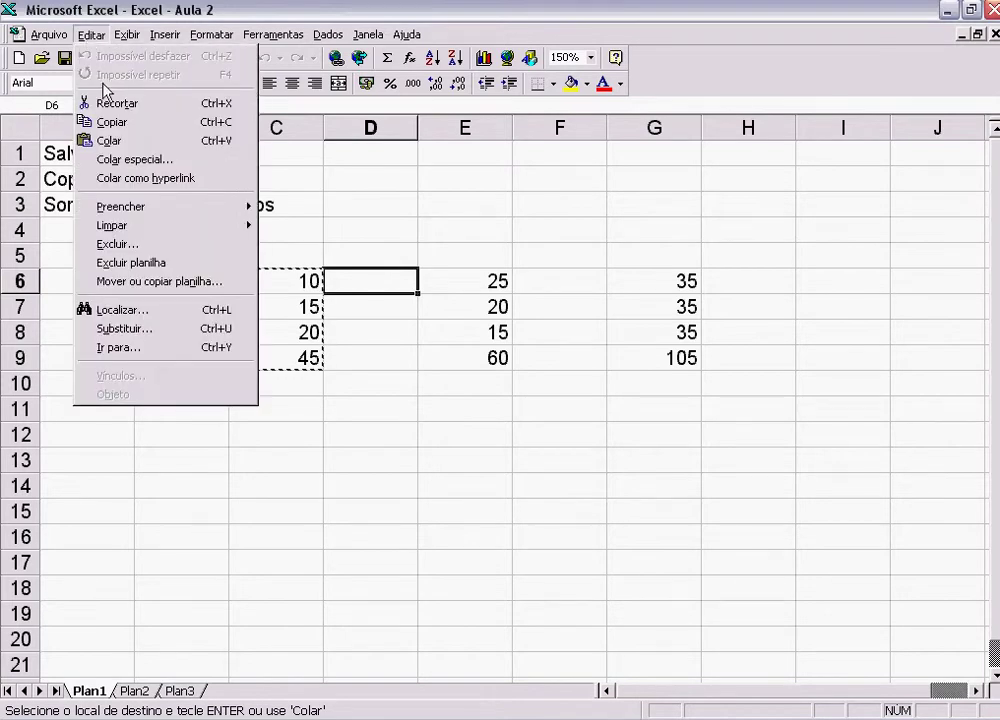
{"action": "left_click", "coordinate": [110, 140]}
{"action": "left_click", "coordinate": [384, 405]}
{"action": "left_click", "coordinate": [284, 281]}
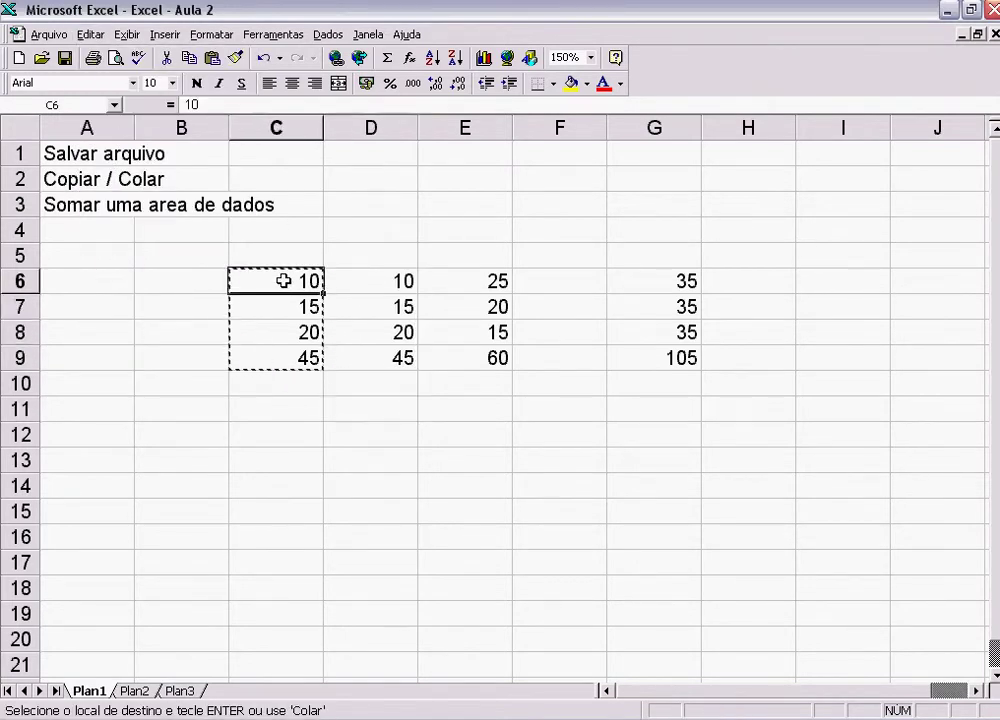
{"action": "left_click", "coordinate": [406, 281]}
{"action": "left_click", "coordinate": [275, 280]}
{"action": "left_click", "coordinate": [380, 284]}
{"action": "left_click", "coordinate": [281, 277]}
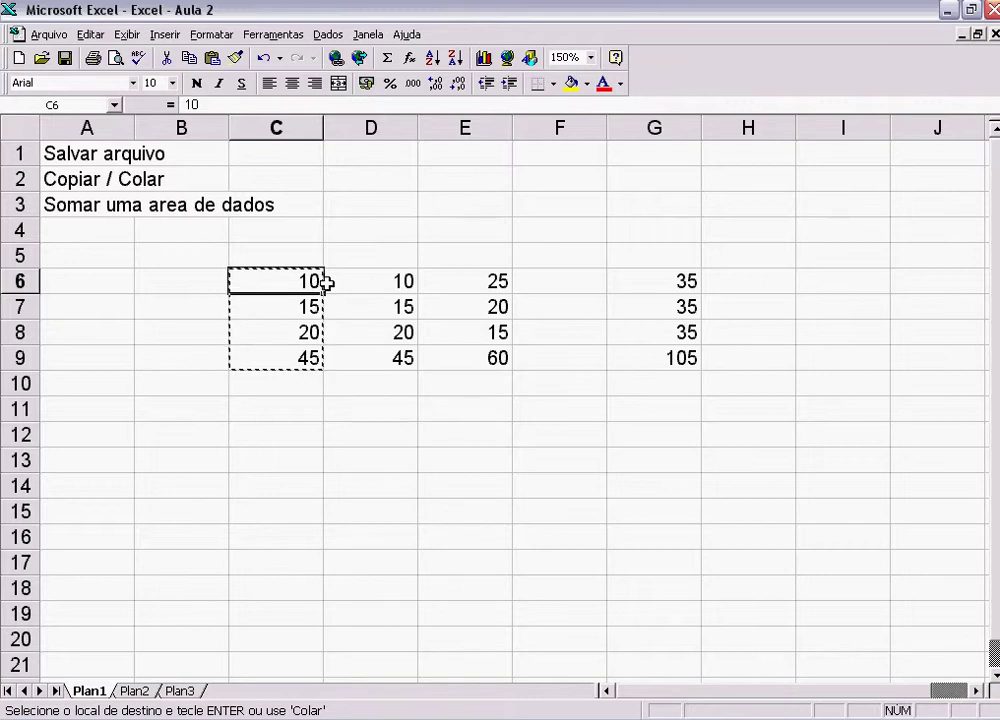
Step: Paste the copied C6:C9 range into column B starting at B6
{"action": "left_click", "coordinate": [171, 282]}
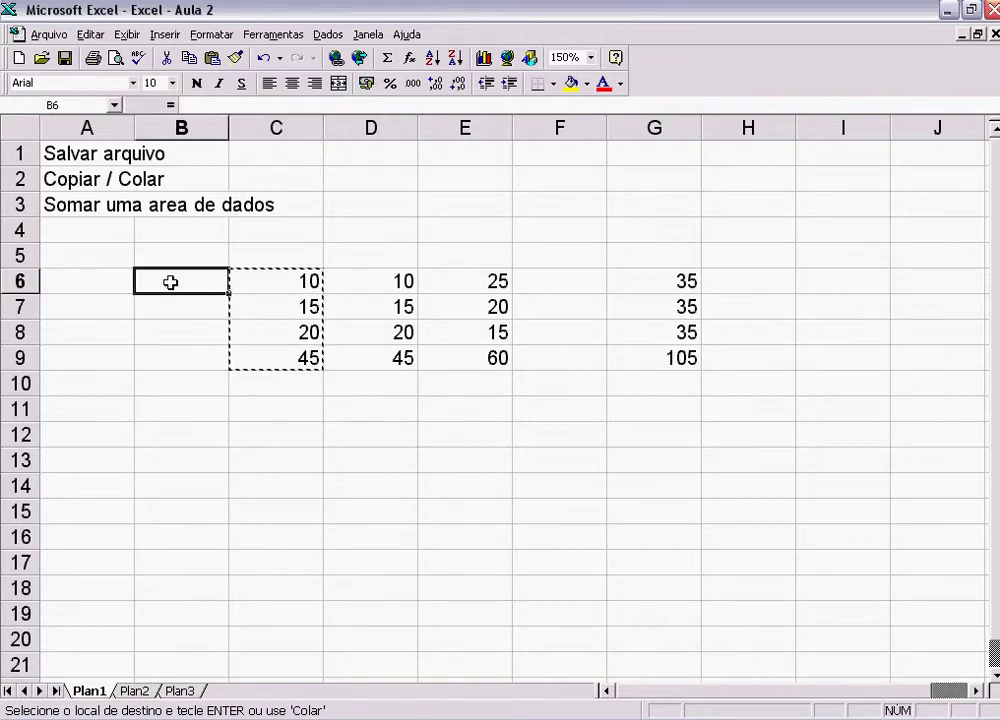
{"action": "key", "text": "Return"}
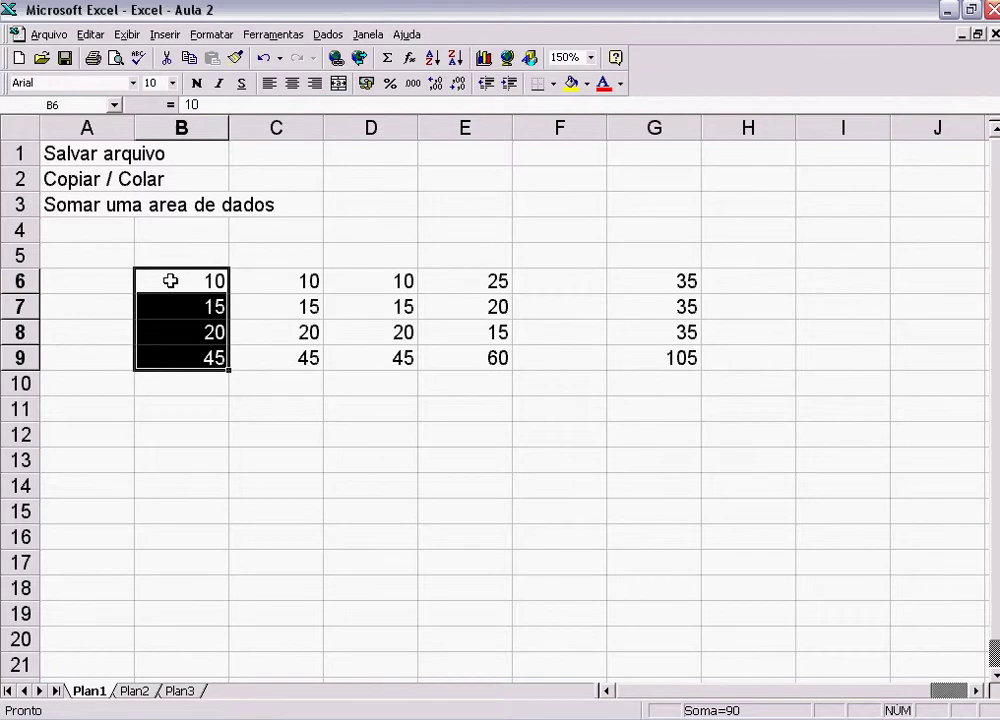
{"action": "left_click", "coordinate": [105, 284]}
{"action": "left_click", "coordinate": [300, 281]}
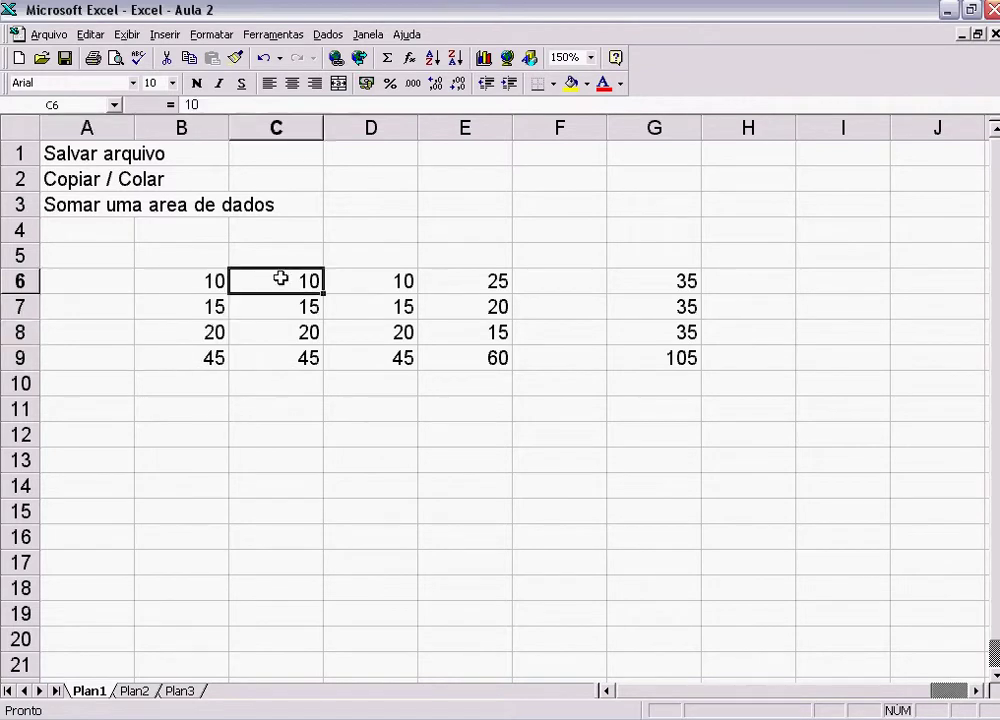
Step: Copy the range C6:C9 and paste it into column A starting at A6
{"action": "left_click_drag", "start_coordinate": [192, 280], "coordinate": [214, 362]}
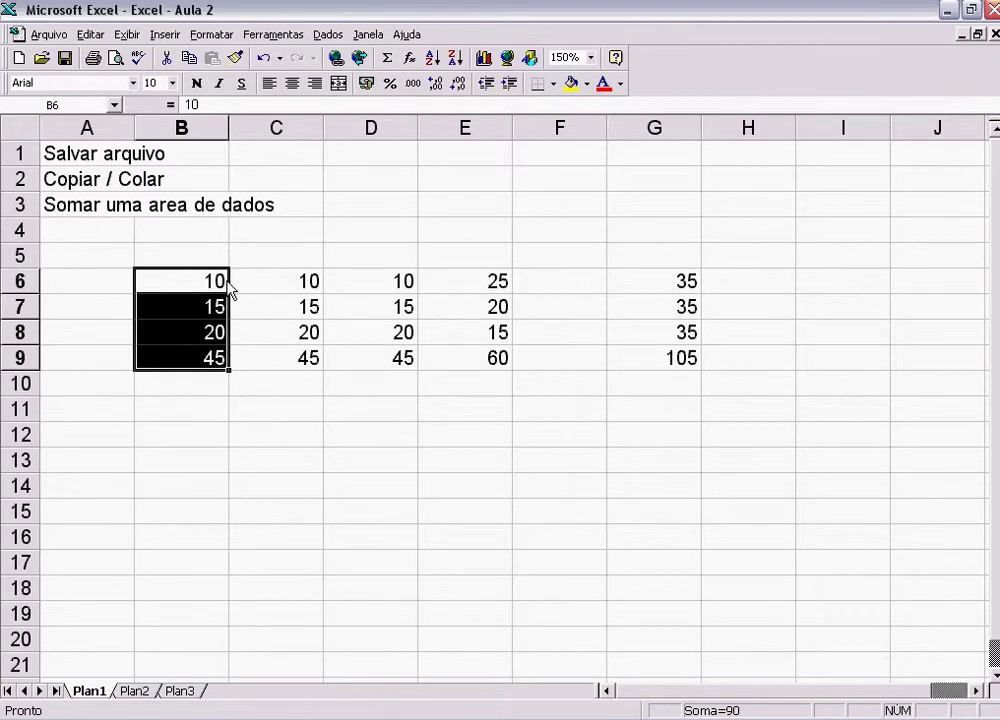
{"action": "left_click_drag", "start_coordinate": [283, 283], "coordinate": [293, 348]}
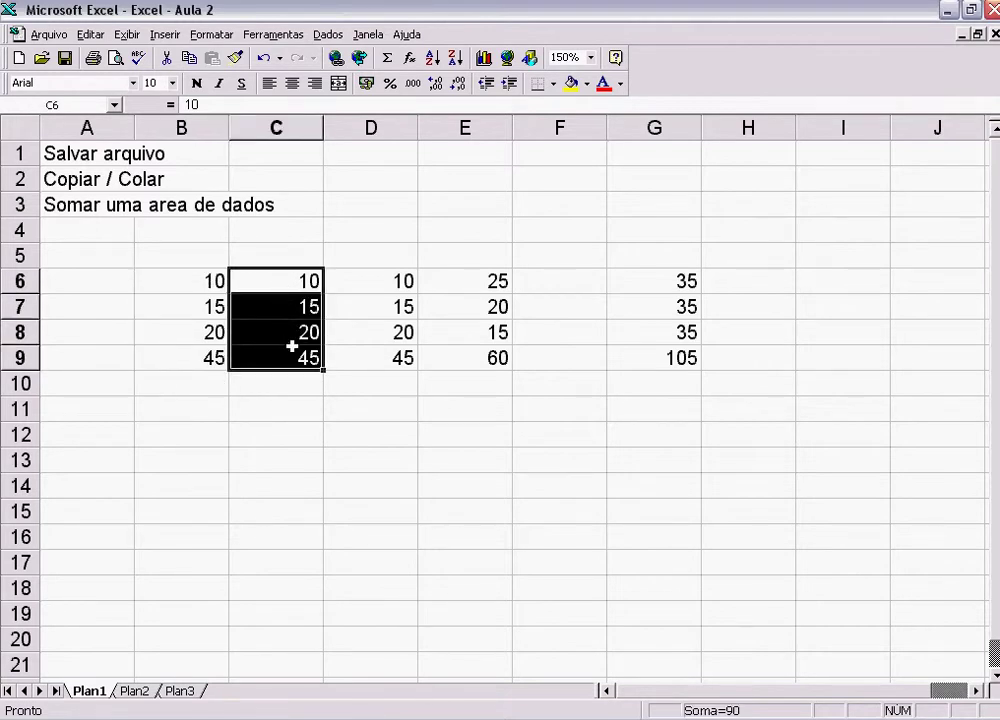
{"action": "left_click", "coordinate": [90, 34]}
{"action": "left_click", "coordinate": [103, 121]}
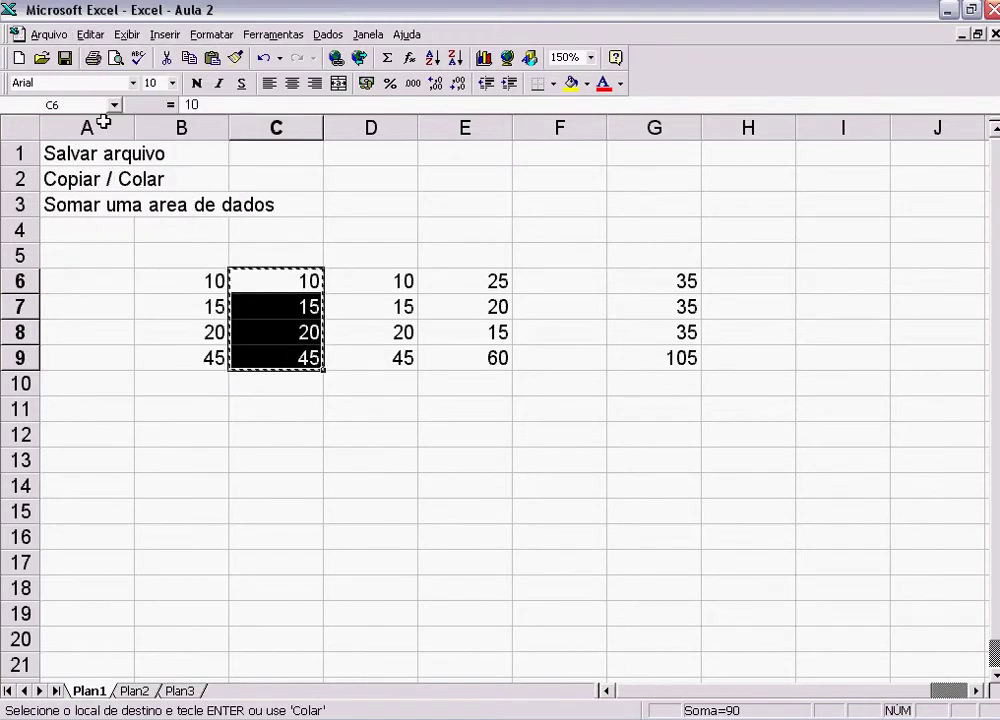
{"action": "left_click", "coordinate": [108, 282]}
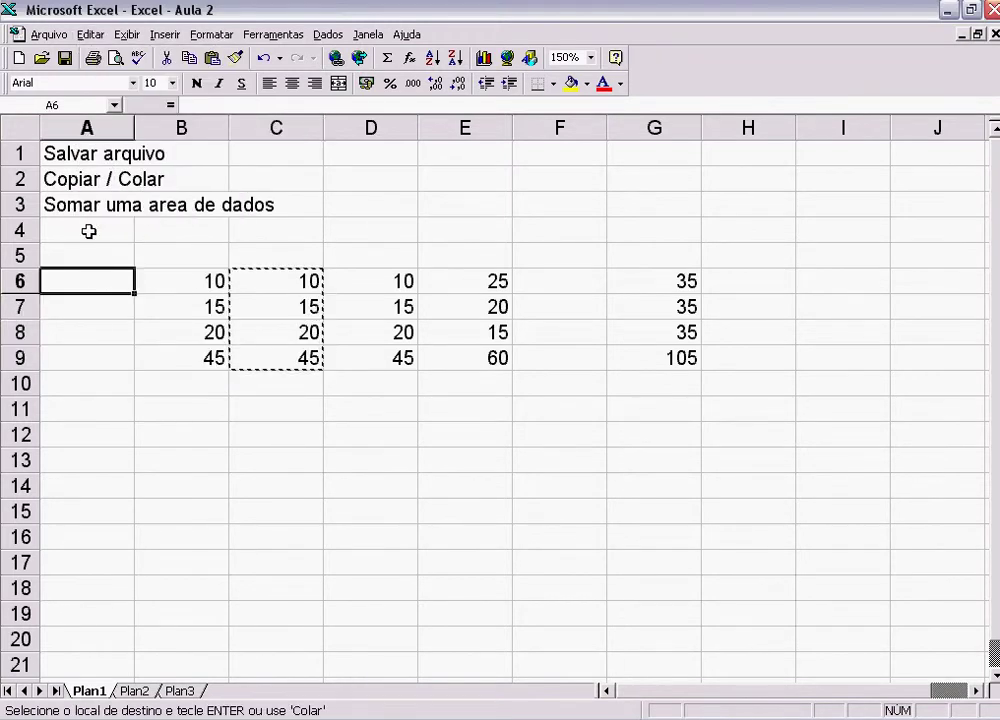
{"action": "left_click", "coordinate": [90, 34]}
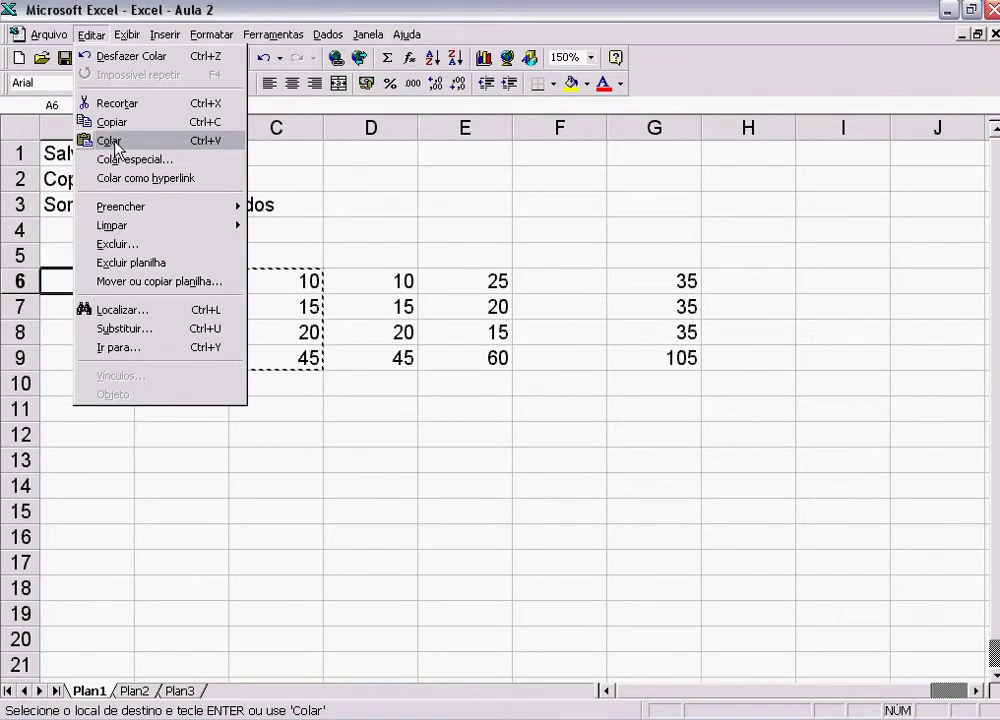
{"action": "left_click", "coordinate": [350, 185]}
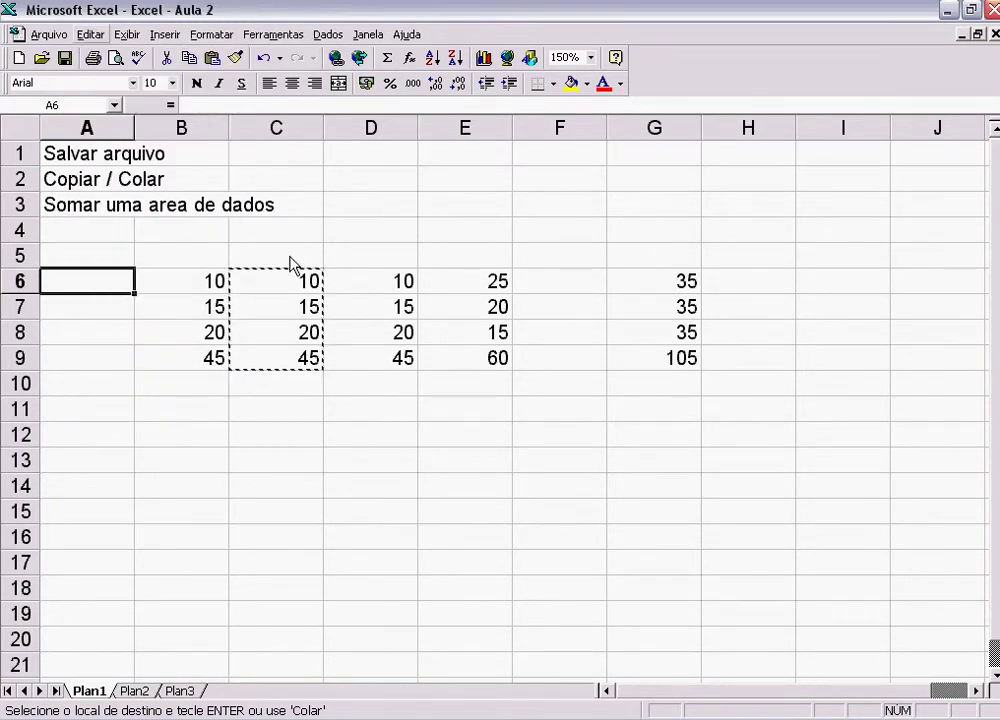
{"action": "key", "text": "alt+e"}
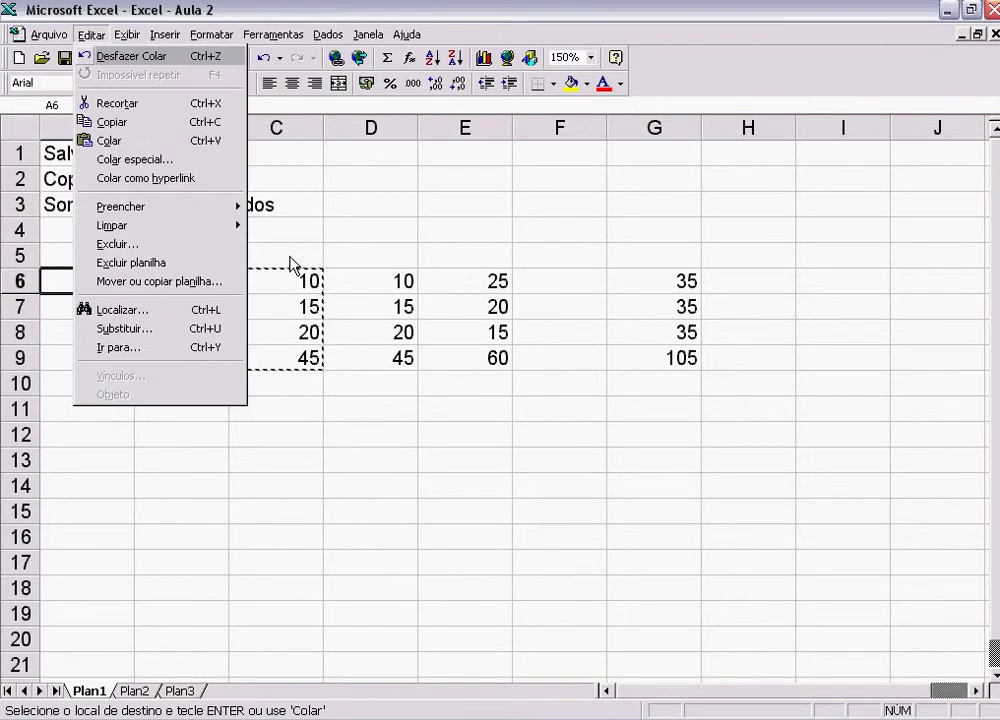
{"action": "key", "text": "Escape"}
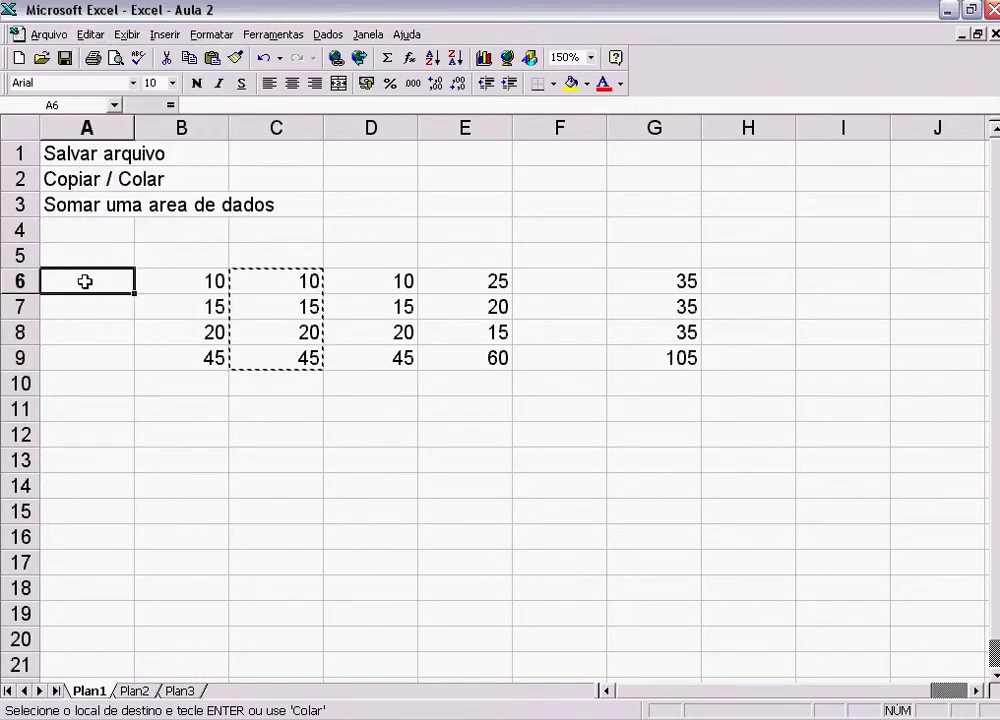
{"action": "key", "text": "Return"}
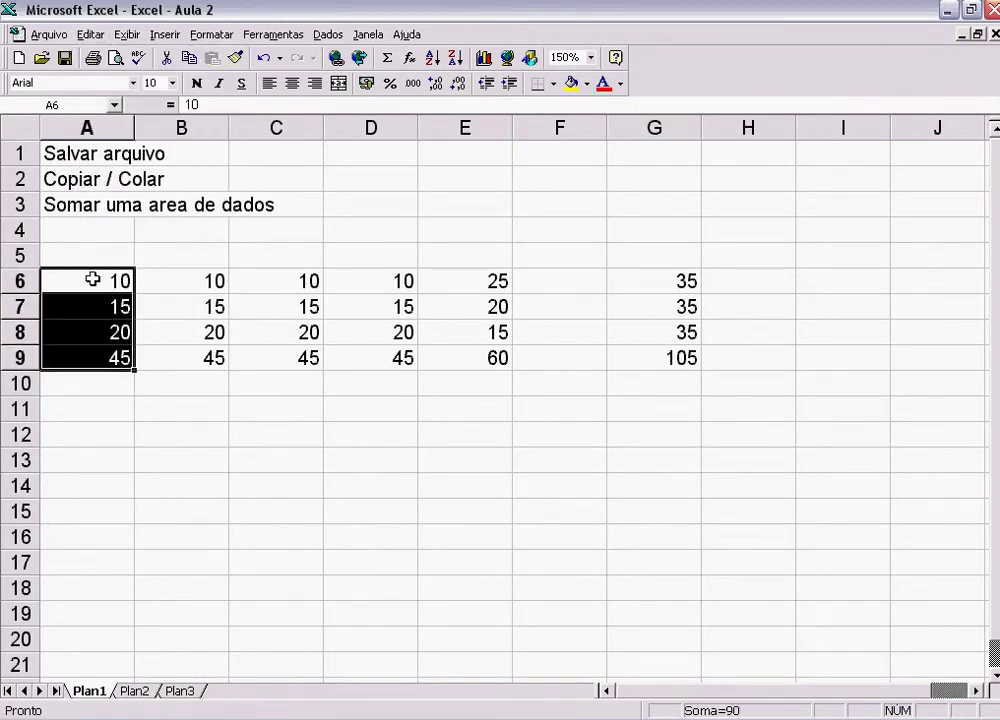
Step: Compare the row 6 values across columns A to D
{"action": "left_click", "coordinate": [188, 287]}
{"action": "left_click", "coordinate": [85, 290]}
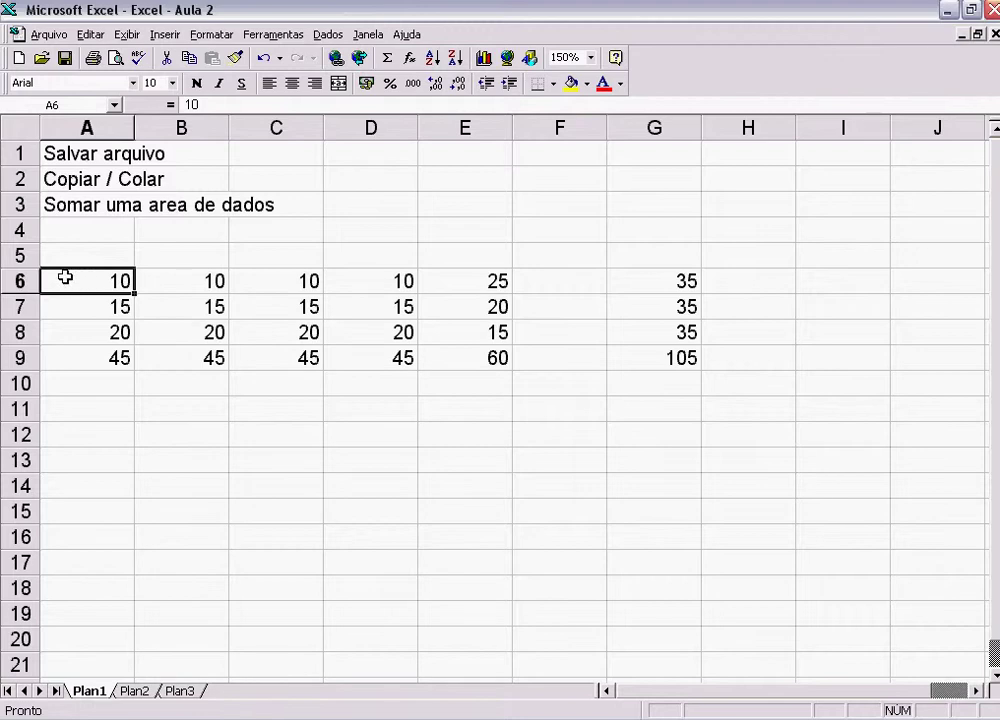
{"action": "left_click", "coordinate": [196, 282]}
{"action": "left_click", "coordinate": [286, 281]}
{"action": "left_click", "coordinate": [380, 281]}
{"action": "left_click", "coordinate": [163, 284]}
{"action": "left_click", "coordinate": [120, 280]}
{"action": "left_click", "coordinate": [214, 282]}
{"action": "left_click", "coordinate": [328, 281]}
{"action": "left_click", "coordinate": [272, 279]}
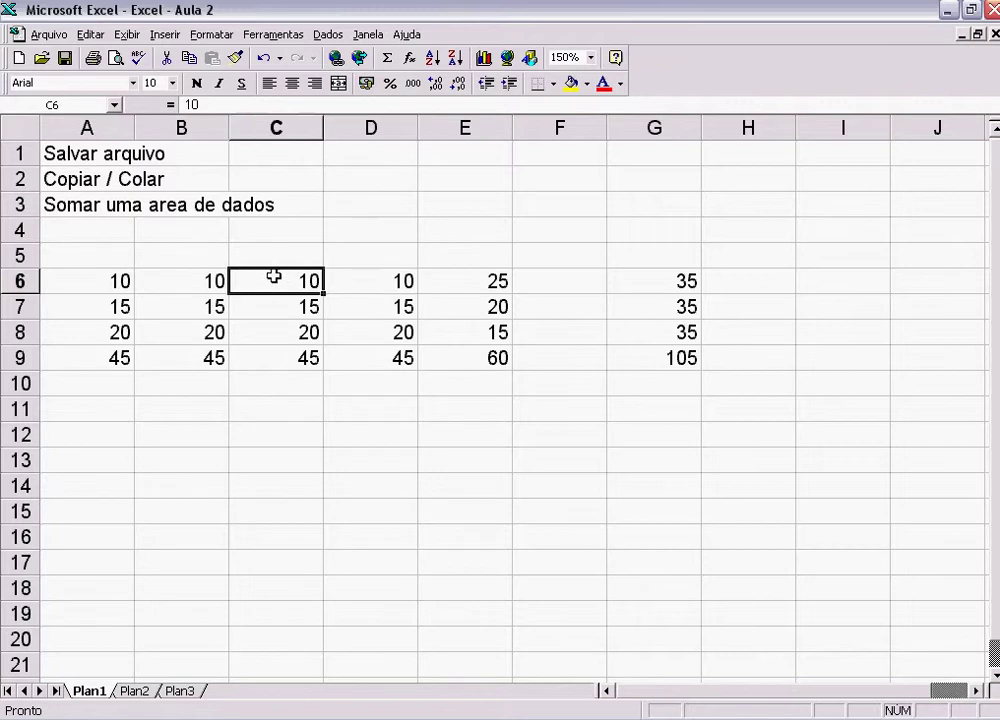
{"action": "left_click", "coordinate": [386, 282]}
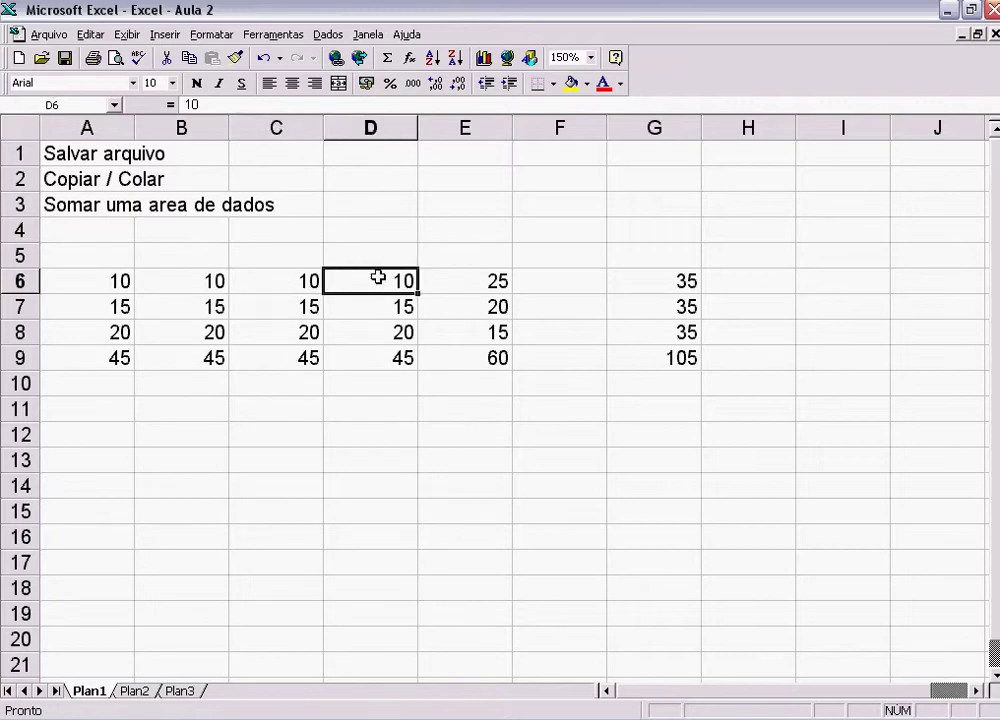
Step: Examine the addition formulas in A9:D9 and how their references match each column, checking the source numbers in D6:D8
{"action": "left_click", "coordinate": [112, 357]}
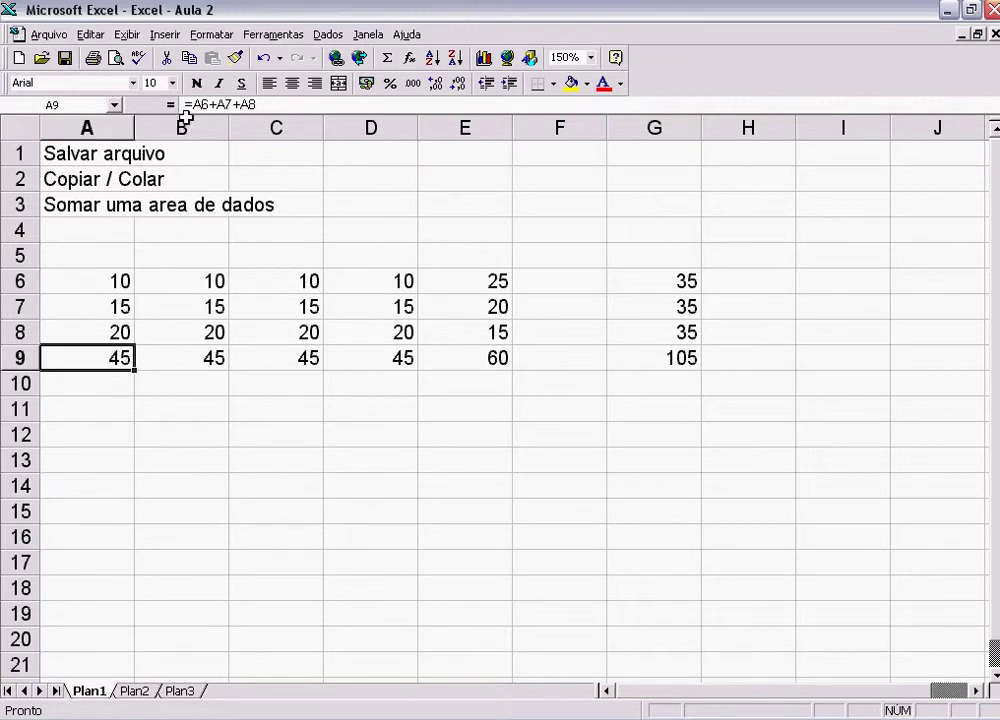
{"action": "left_click", "coordinate": [195, 358]}
{"action": "left_click", "coordinate": [306, 357]}
{"action": "left_click", "coordinate": [390, 358]}
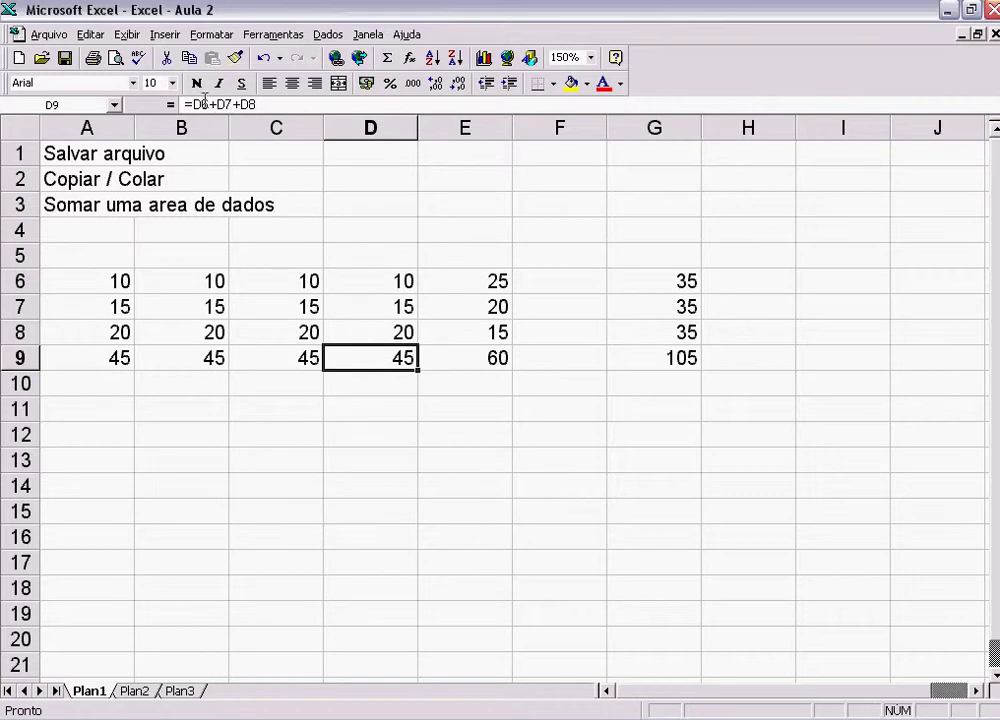
{"action": "left_click", "coordinate": [290, 360]}
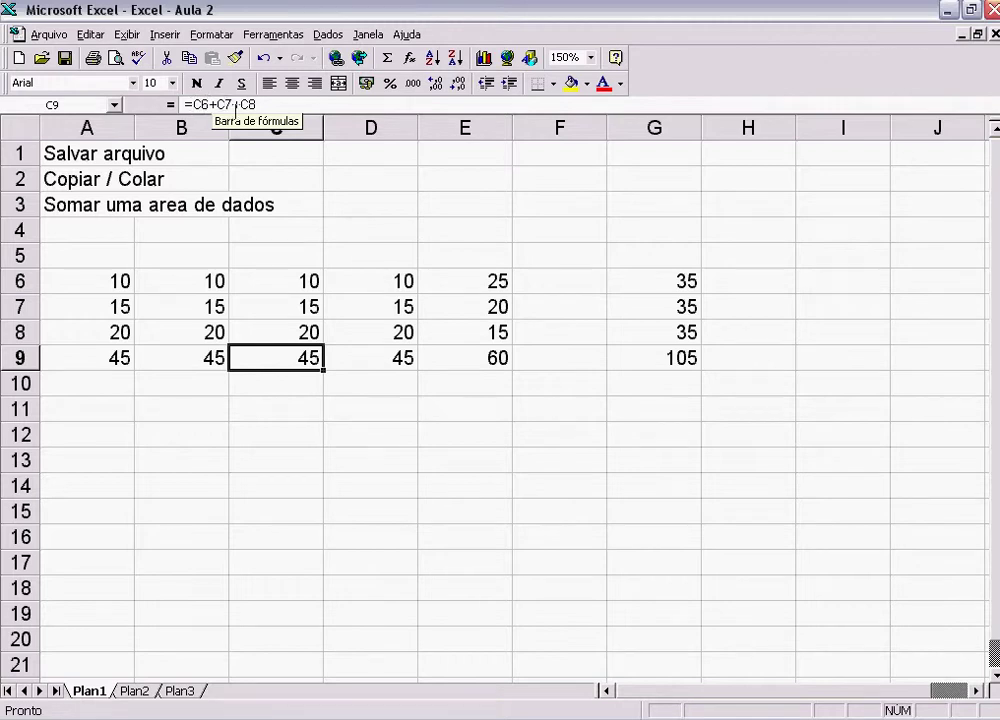
{"action": "left_click", "coordinate": [390, 355]}
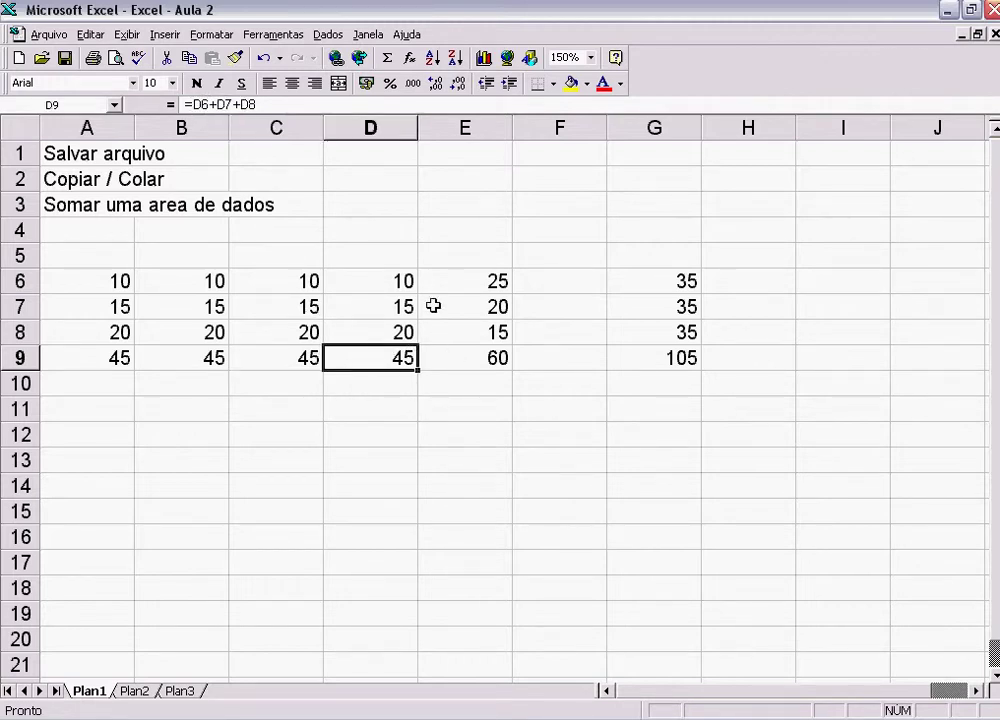
{"action": "left_click", "coordinate": [403, 280]}
{"action": "left_click", "coordinate": [392, 306]}
{"action": "left_click", "coordinate": [381, 337]}
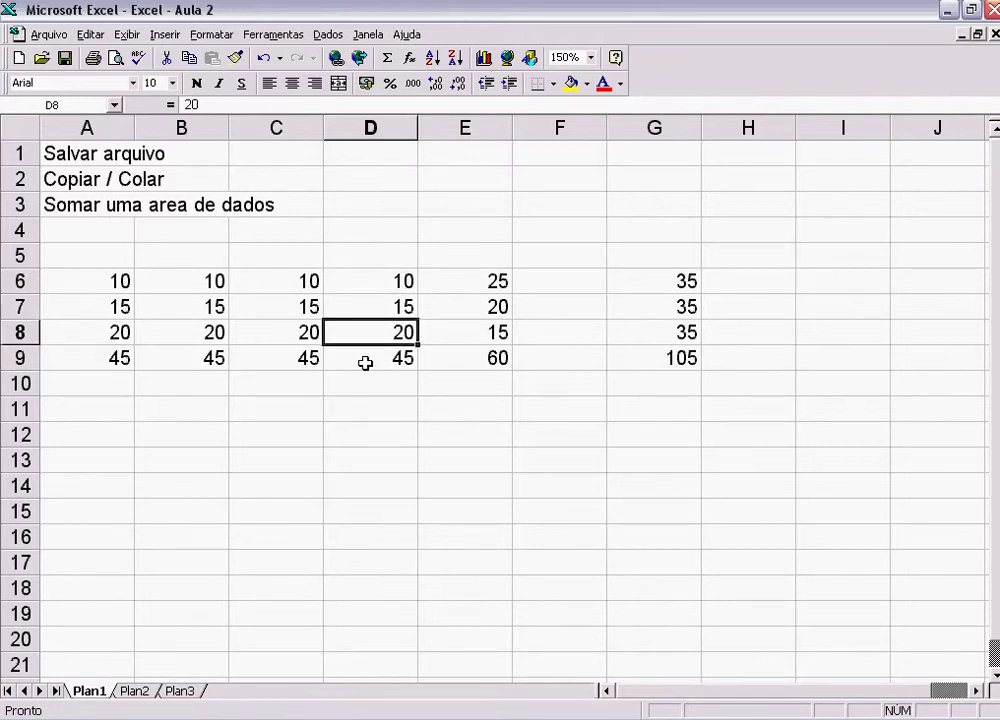
{"action": "left_click", "coordinate": [212, 357]}
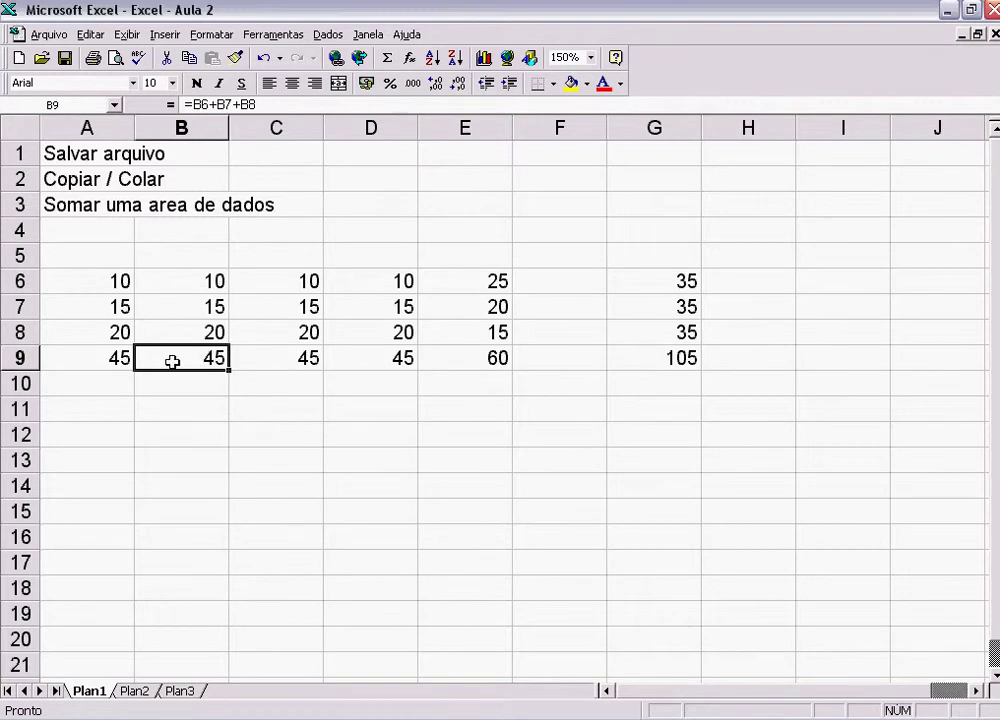
{"action": "left_click", "coordinate": [112, 357]}
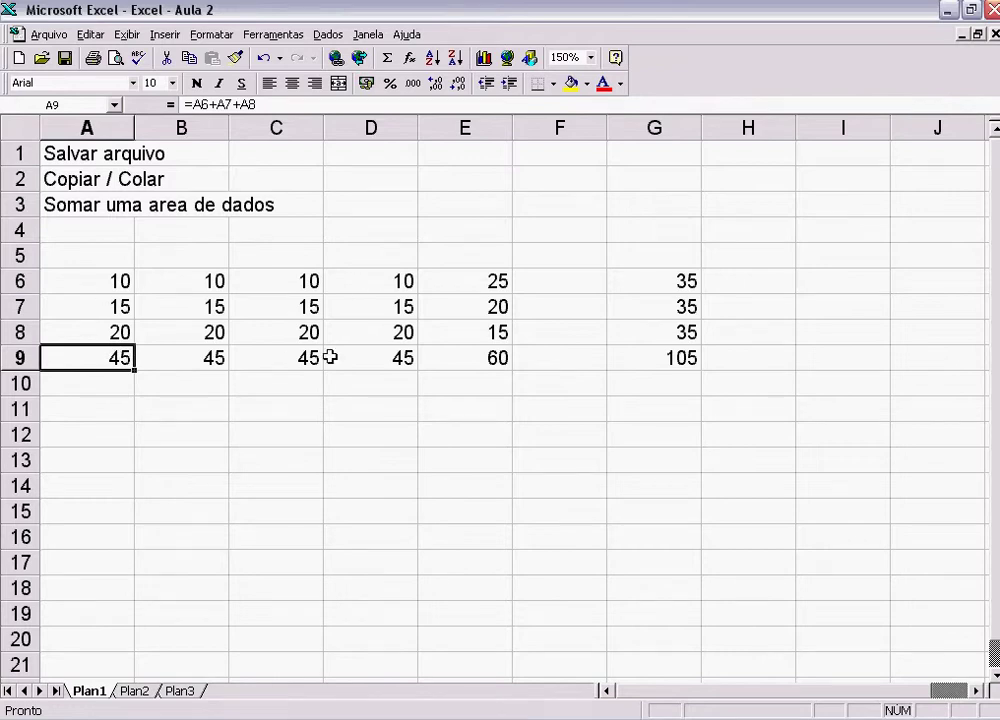
Step: Compare the input value in D6 with the formula cells across A9:D9
{"action": "left_click", "coordinate": [388, 283]}
{"action": "left_click", "coordinate": [391, 355]}
{"action": "left_click", "coordinate": [383, 286]}
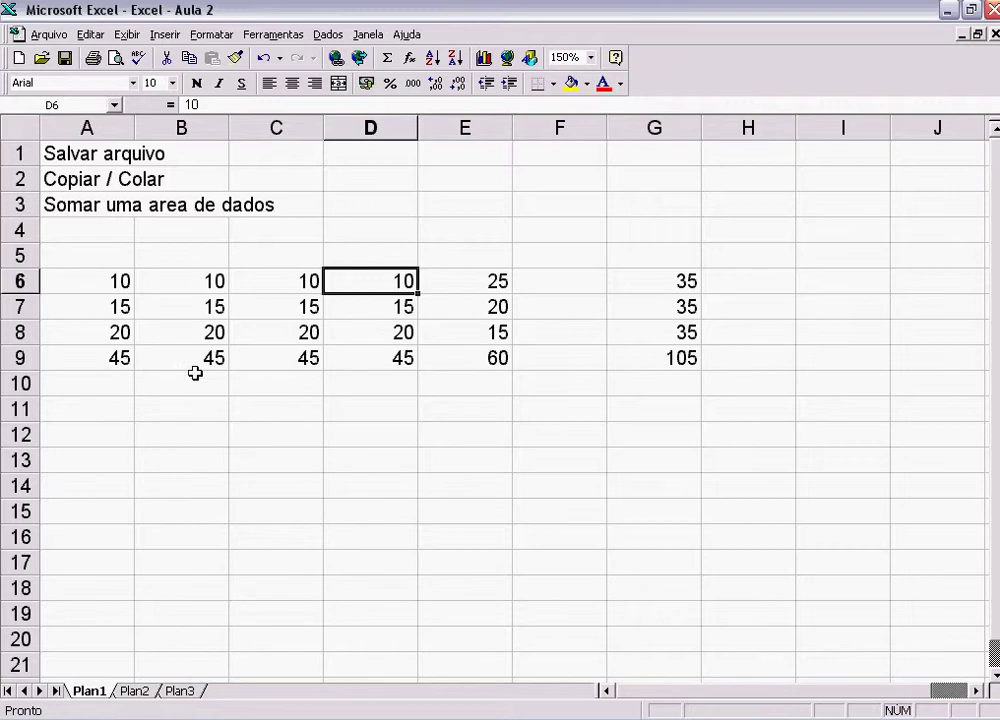
{"action": "left_click", "coordinate": [395, 366]}
{"action": "left_click", "coordinate": [302, 364]}
{"action": "left_click", "coordinate": [212, 362]}
{"action": "left_click", "coordinate": [92, 352]}
{"action": "left_click", "coordinate": [186, 362]}
{"action": "left_click", "coordinate": [298, 358]}
{"action": "left_click", "coordinate": [397, 361]}
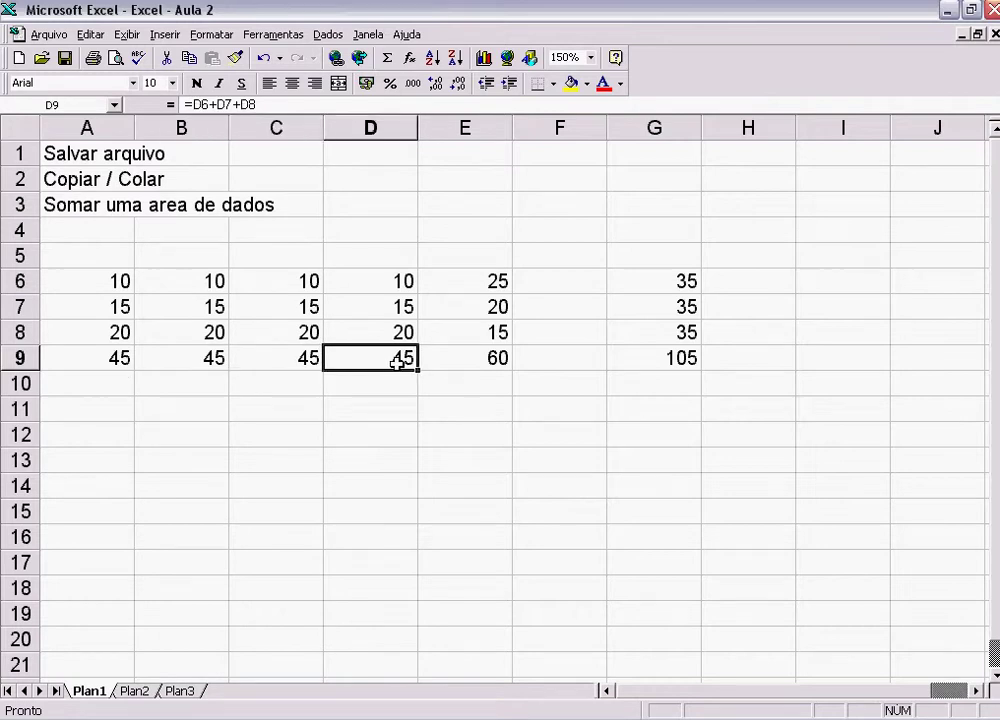
{"action": "left_click", "coordinate": [91, 366]}
{"action": "left_click", "coordinate": [214, 352]}
{"action": "left_click", "coordinate": [92, 354]}
Step: Set D6 to 15 and B6 to 20, checking the column totals in D9 and B9
{"action": "left_click", "coordinate": [410, 278]}
{"action": "type", "text": "15"}
{"action": "key", "text": "Return"}
{"action": "left_click", "coordinate": [397, 354]}
{"action": "left_click", "coordinate": [212, 276]}
{"action": "type", "text": "20"}
{"action": "key", "text": "Return"}
{"action": "left_click", "coordinate": [212, 357]}
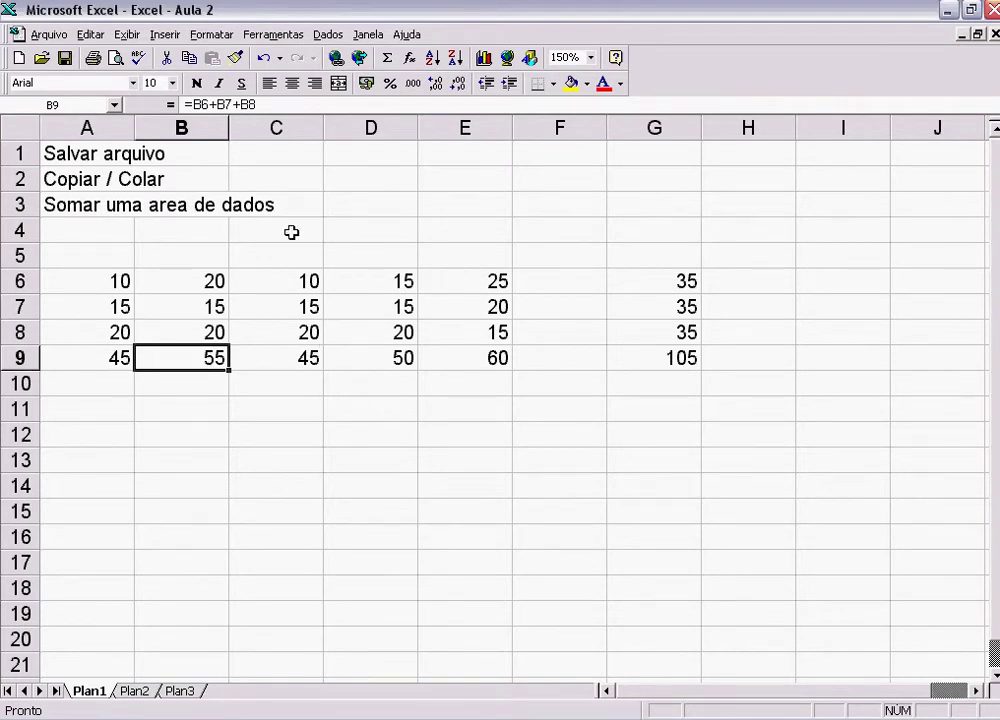
Step: Review the topic in A3 and the cell-by-cell addition formula in D9 together with its source cells D6:D8
{"action": "left_click", "coordinate": [77, 205]}
{"action": "left_click", "coordinate": [390, 357]}
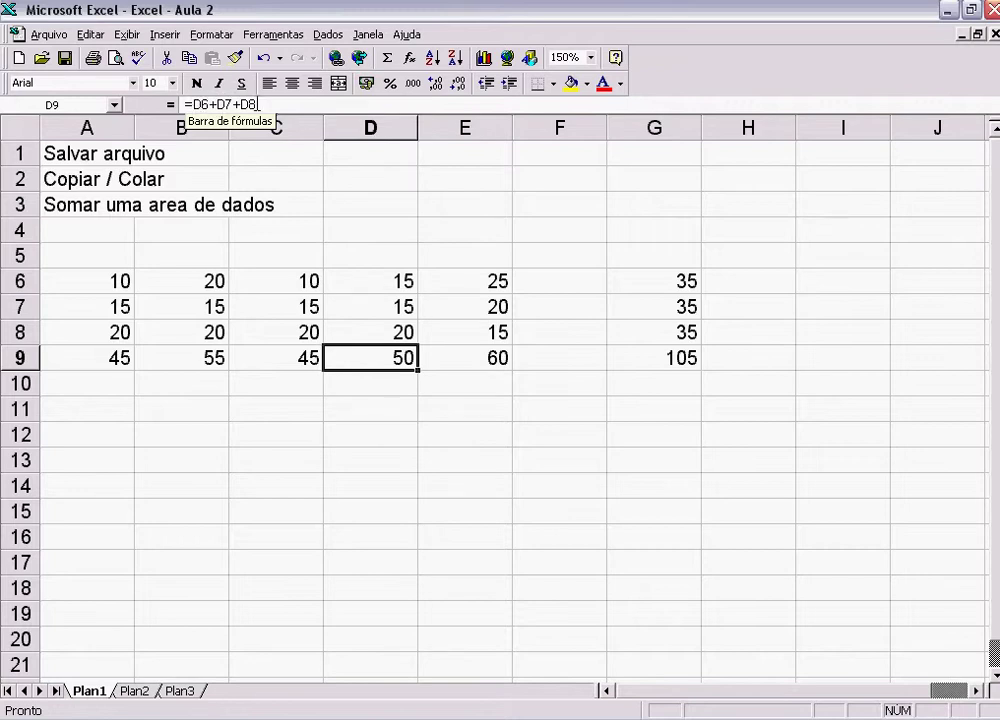
{"action": "mouse_move", "coordinate": [393, 277]}
{"action": "left_mouse_down"}
{"action": "mouse_move", "coordinate": [386, 375]}
{"action": "mouse_move", "coordinate": [400, 602]}
{"action": "mouse_move", "coordinate": [431, 339]}
{"action": "mouse_move", "coordinate": [396, 371]}
{"action": "mouse_move", "coordinate": [388, 279]}
{"action": "left_mouse_up"}
{"action": "left_click", "coordinate": [396, 373]}
{"action": "left_click", "coordinate": [381, 277]}
{"action": "left_click", "coordinate": [362, 304]}
{"action": "left_click", "coordinate": [368, 331]}
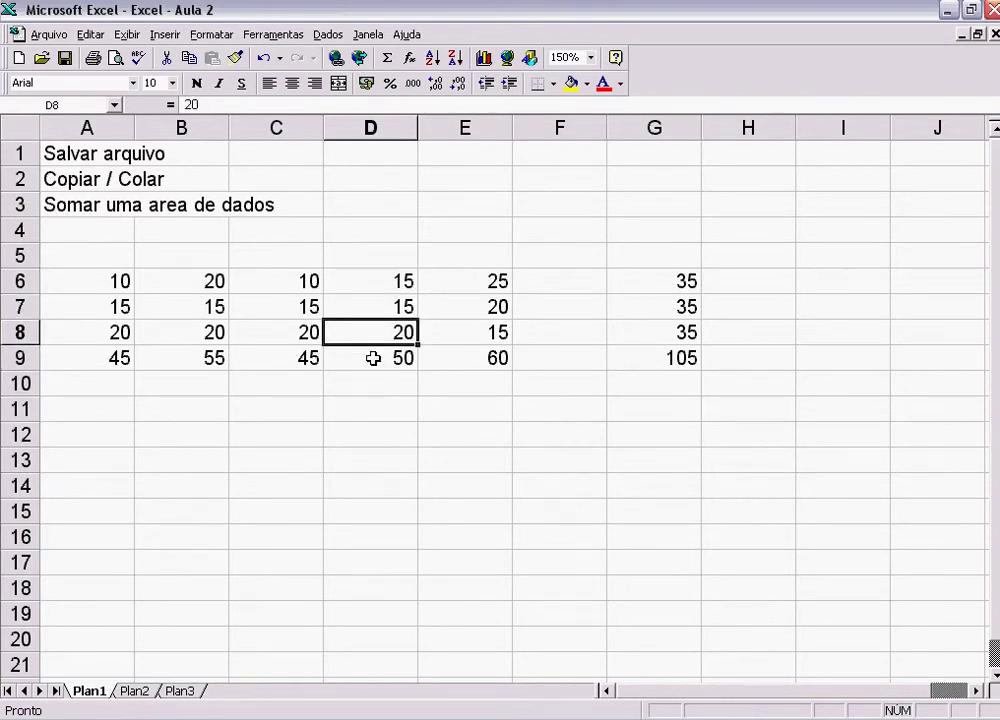
{"action": "left_click", "coordinate": [375, 356]}
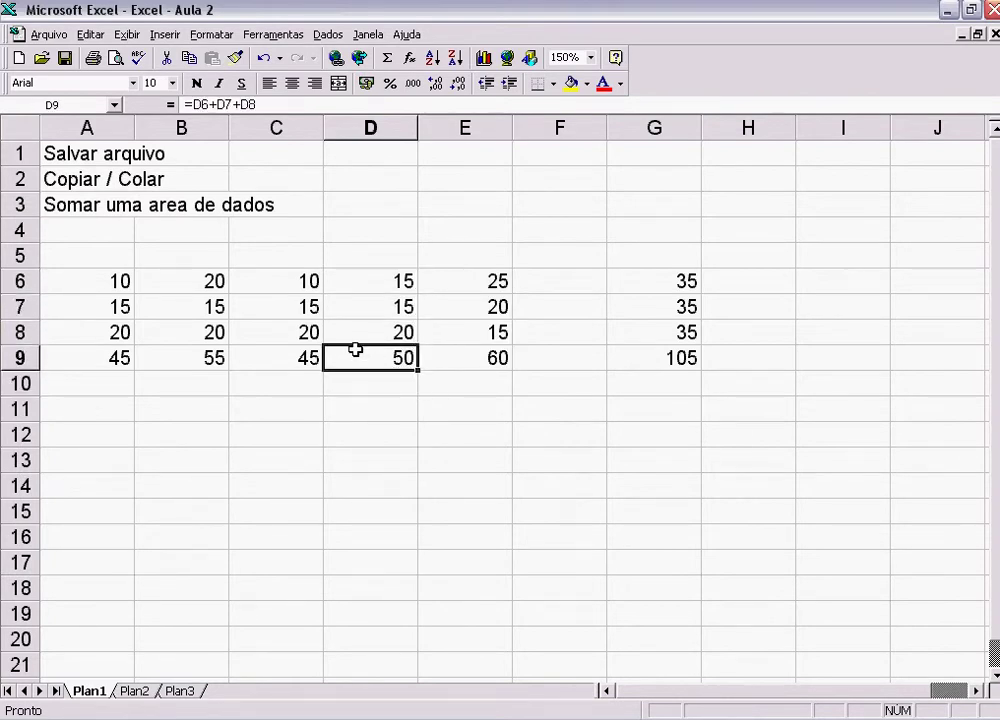
{"action": "left_click", "coordinate": [369, 285]}
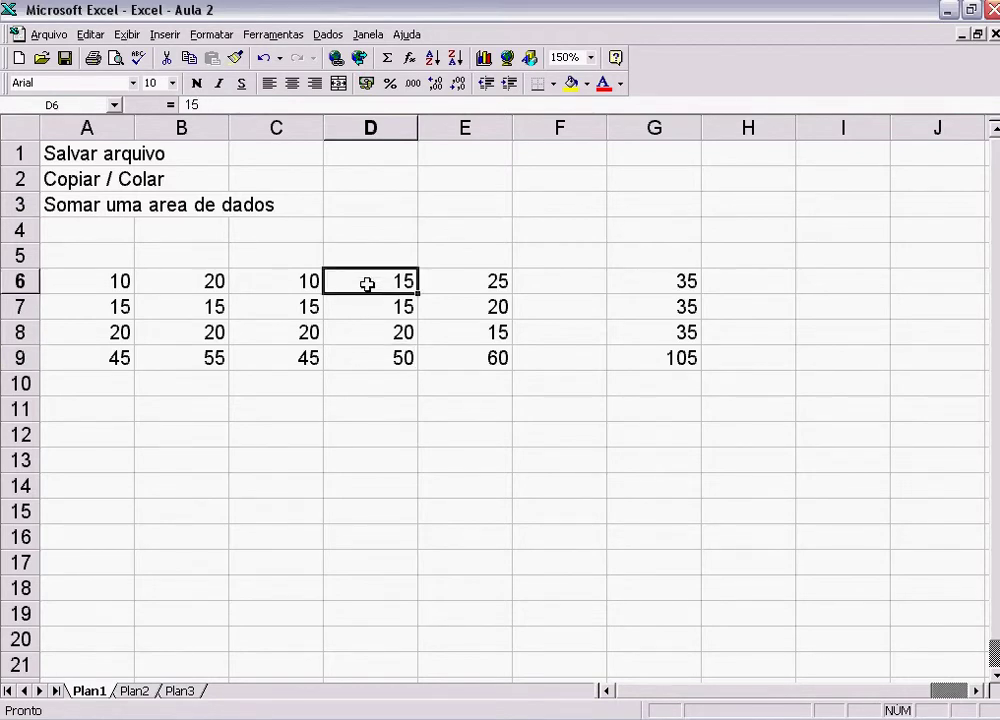
Step: Examine the SOMA formula in E9, its range separator, and the first and last cells it sums, E6 and E8
{"action": "left_click", "coordinate": [471, 361]}
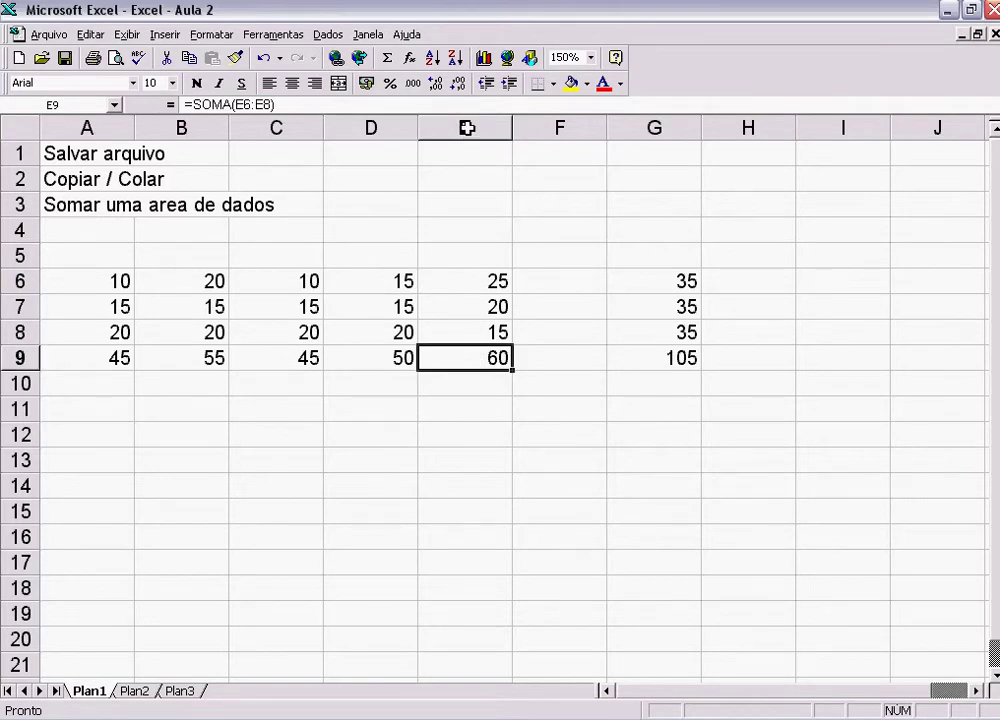
{"action": "left_click", "coordinate": [251, 104]}
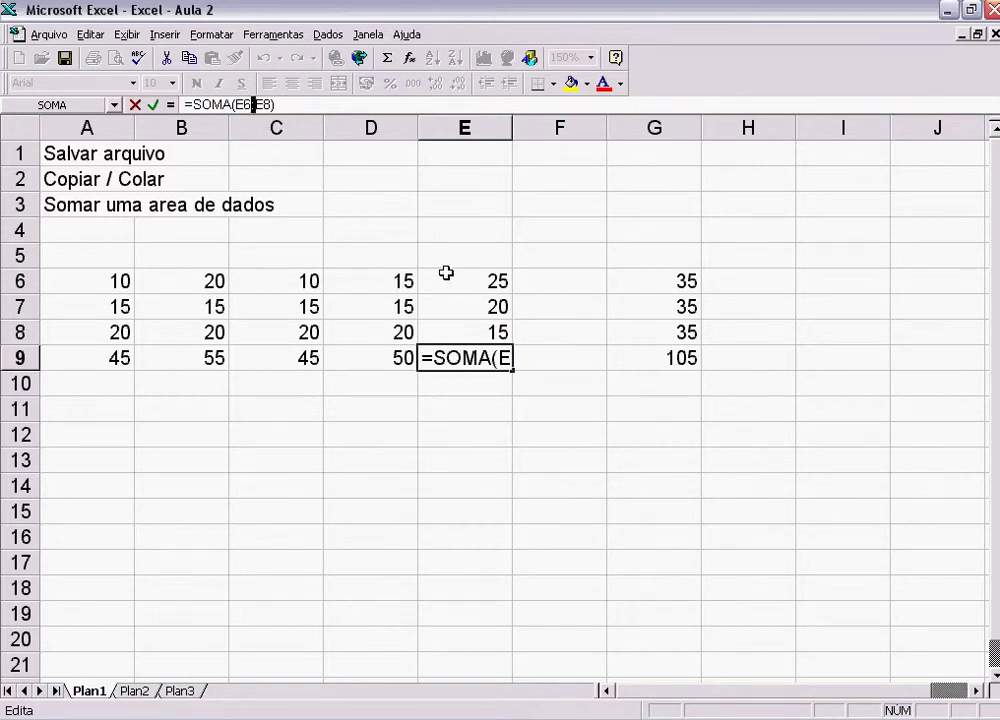
{"action": "left_click", "coordinate": [448, 240]}
{"action": "left_click", "coordinate": [442, 277]}
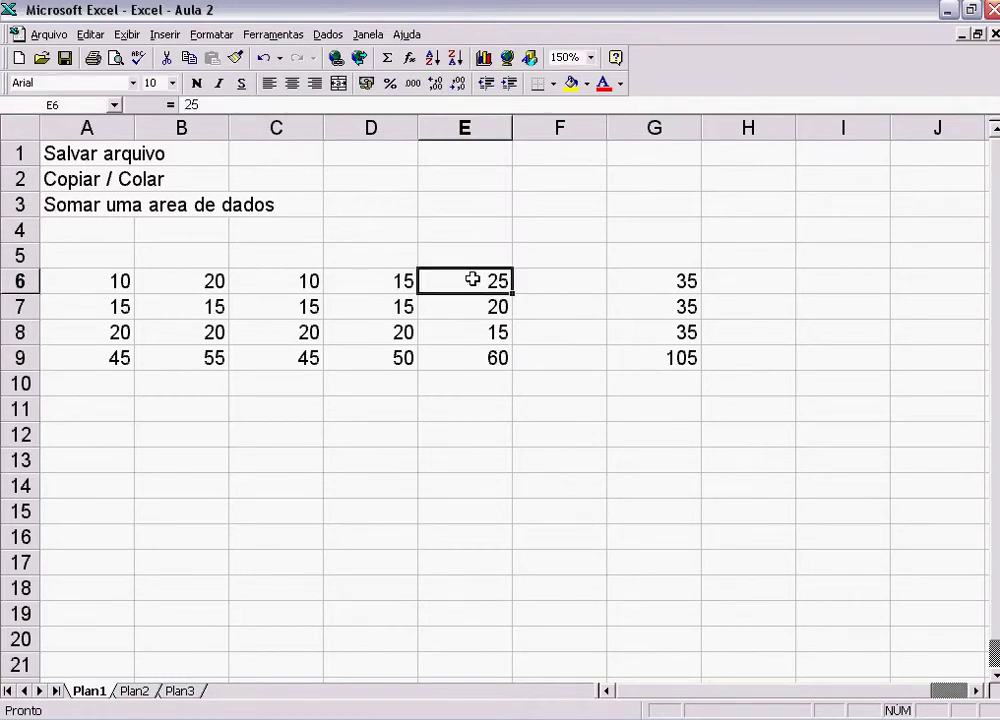
{"action": "left_click", "coordinate": [488, 335]}
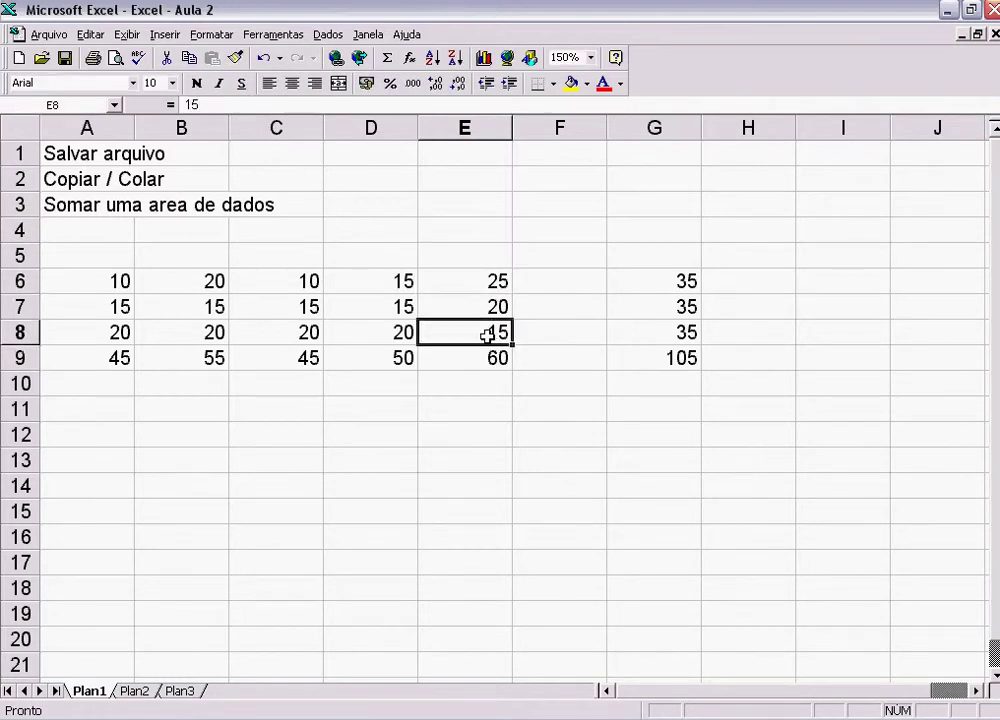
{"action": "left_click", "coordinate": [463, 280]}
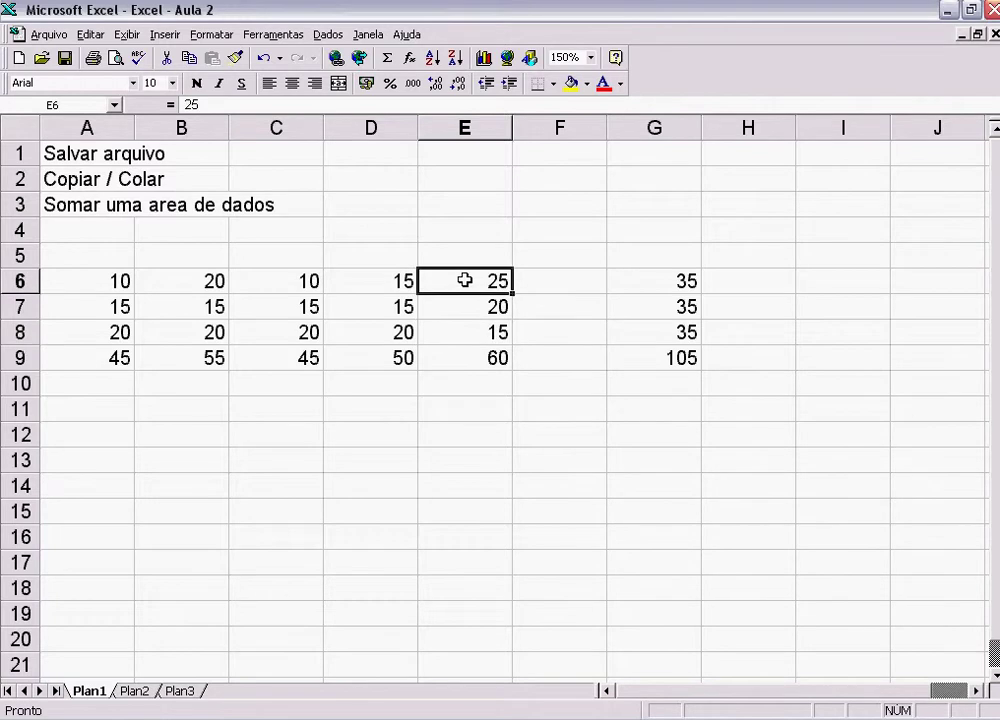
{"action": "left_click", "coordinate": [474, 335]}
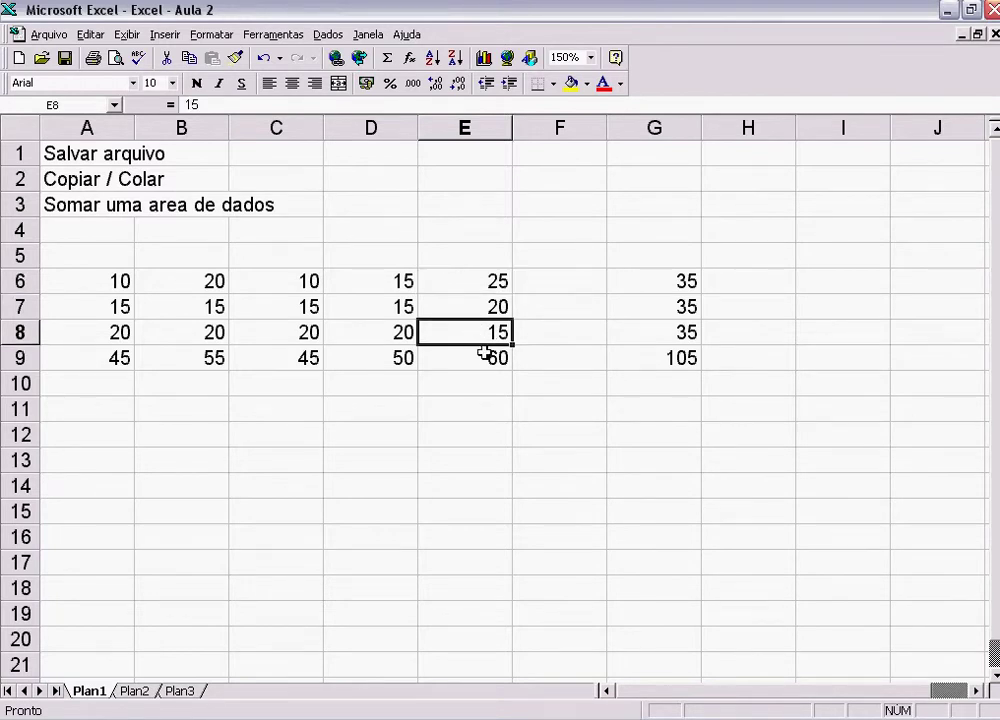
{"action": "left_click", "coordinate": [486, 356]}
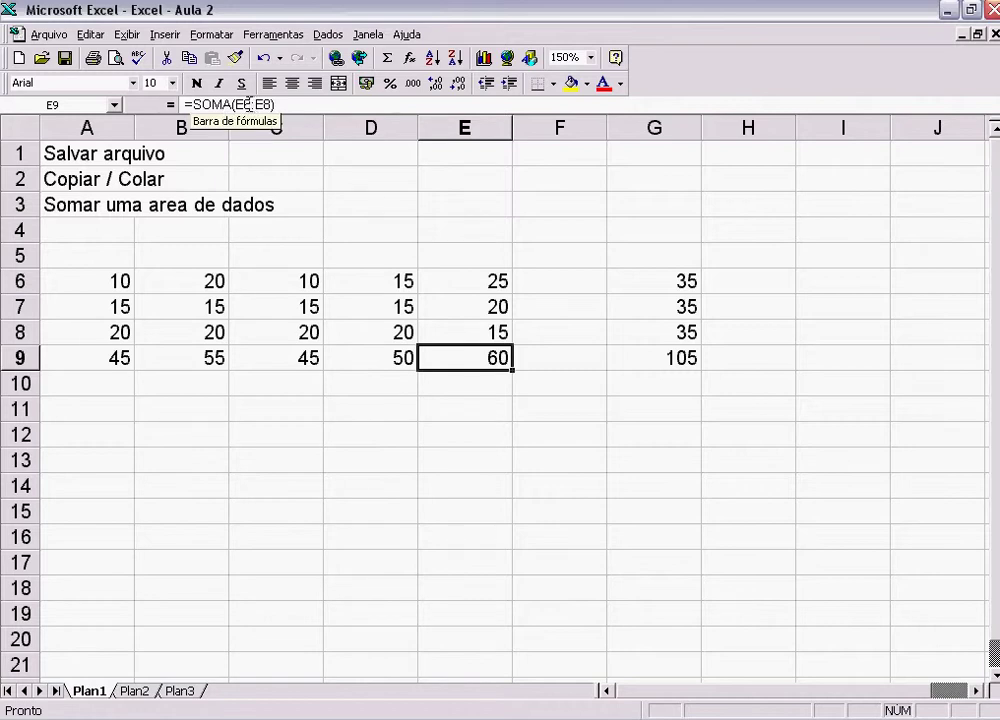
{"action": "left_click", "coordinate": [481, 402]}
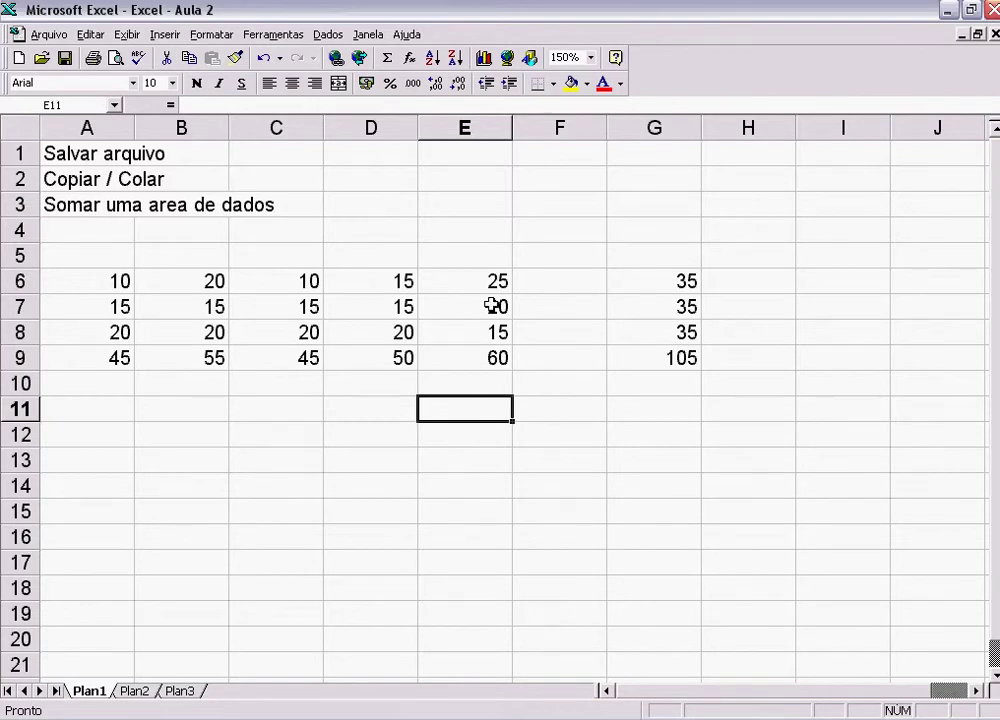
{"action": "left_click", "coordinate": [485, 488]}
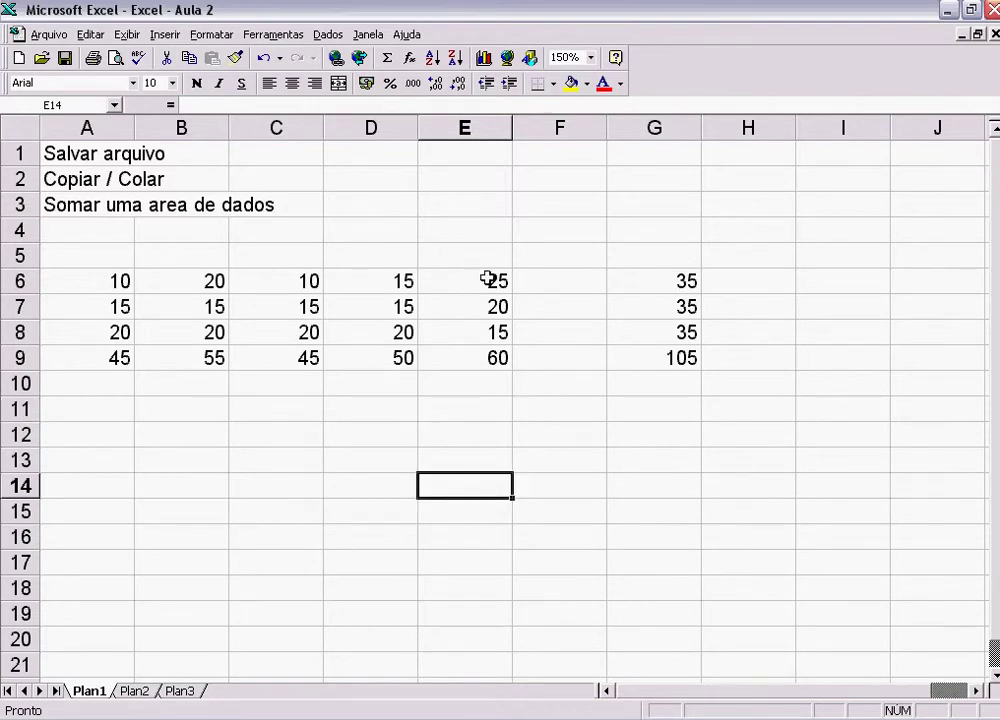
Step: Change the formula in E9 to add the cells individually inside the function, as =SOMA(E6+E7+E8)
{"action": "left_click", "coordinate": [455, 357]}
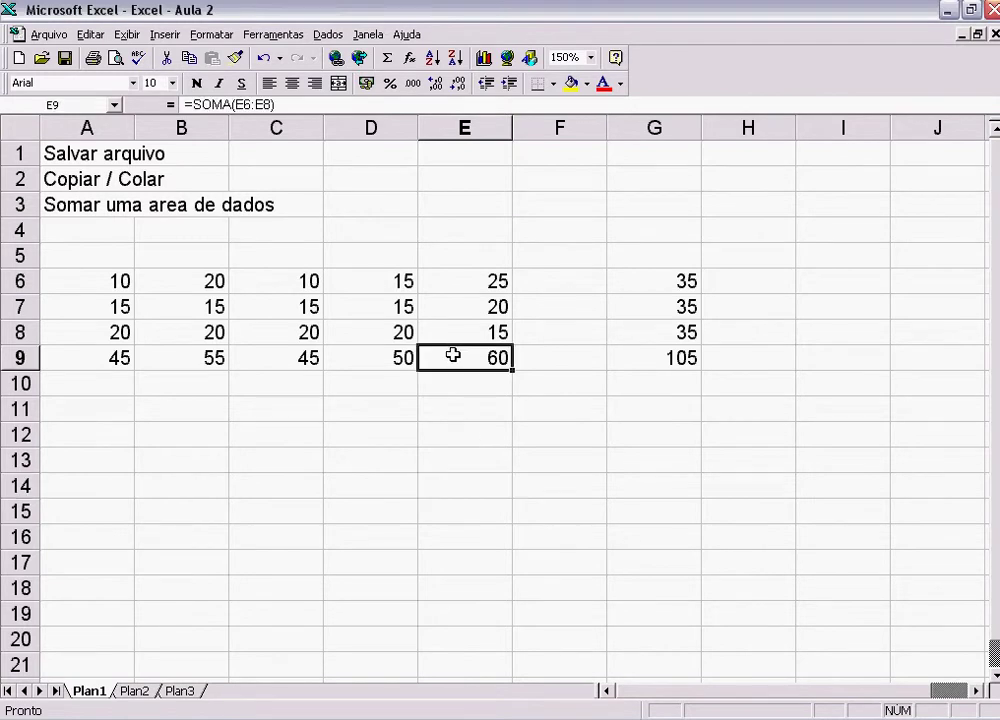
{"action": "left_click", "coordinate": [250, 104]}
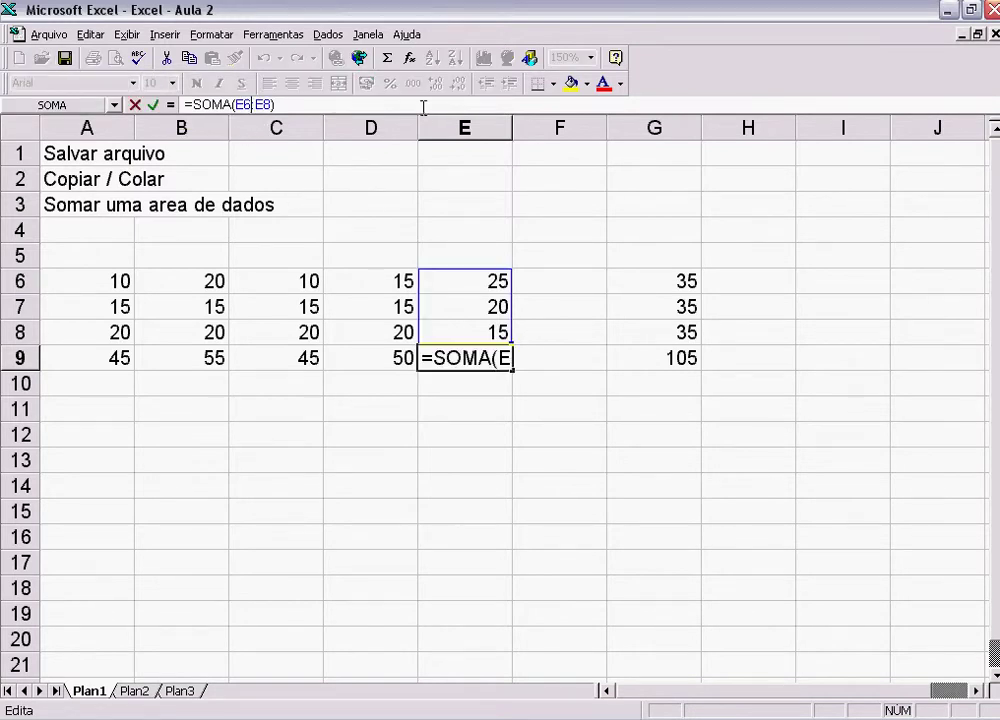
{"action": "type", "text": "+"}
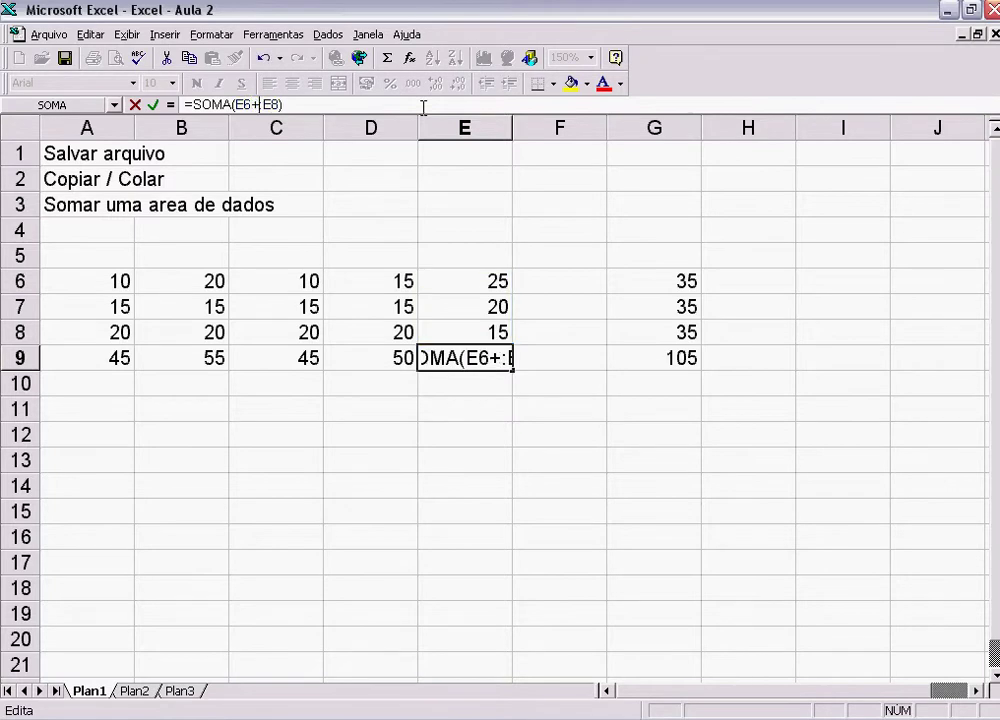
{"action": "type", "text": "e7+"}
{"action": "key", "text": "Delete"}
{"action": "key", "text": "Return"}
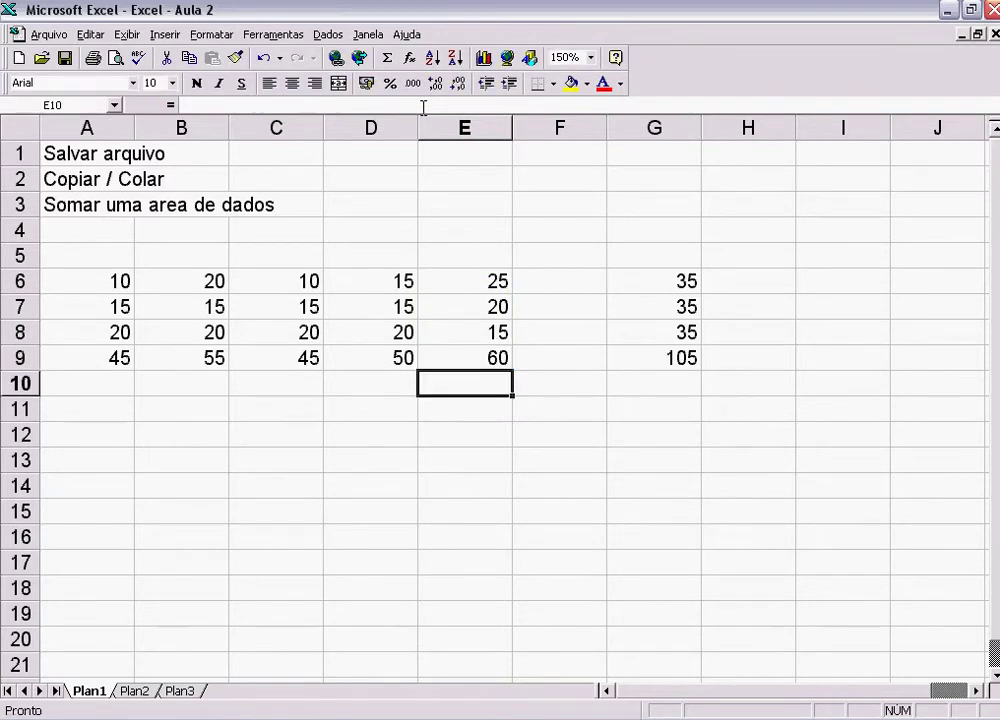
{"action": "key", "text": "Up"}
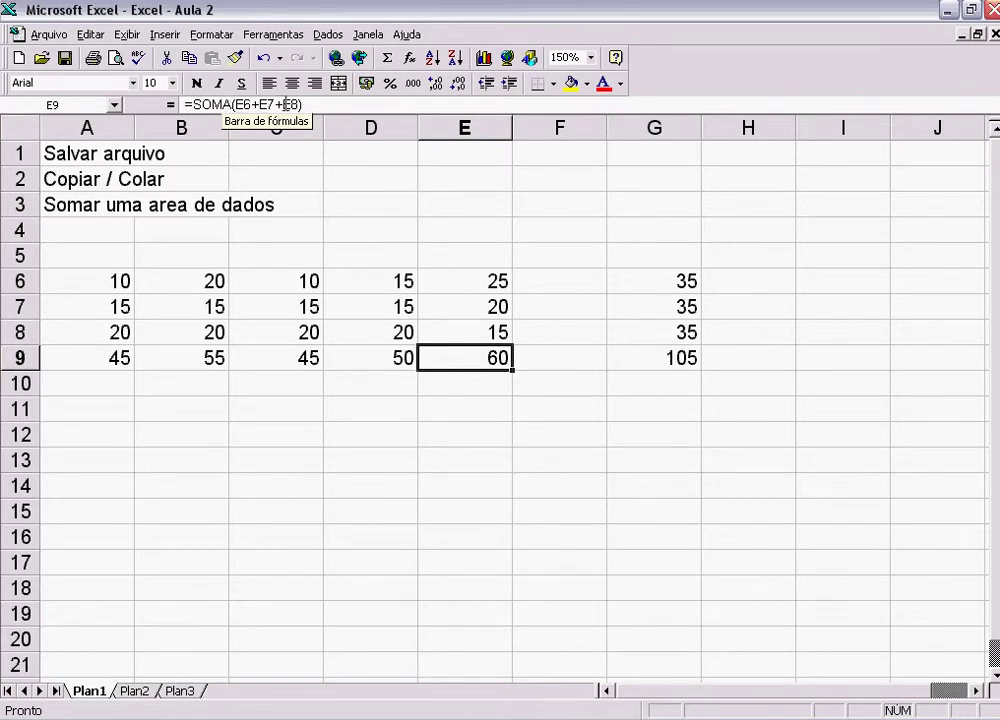
Step: Restore the range form of the formula in E9, =SOMA(E6:E8)
{"action": "left_click", "coordinate": [254, 104]}
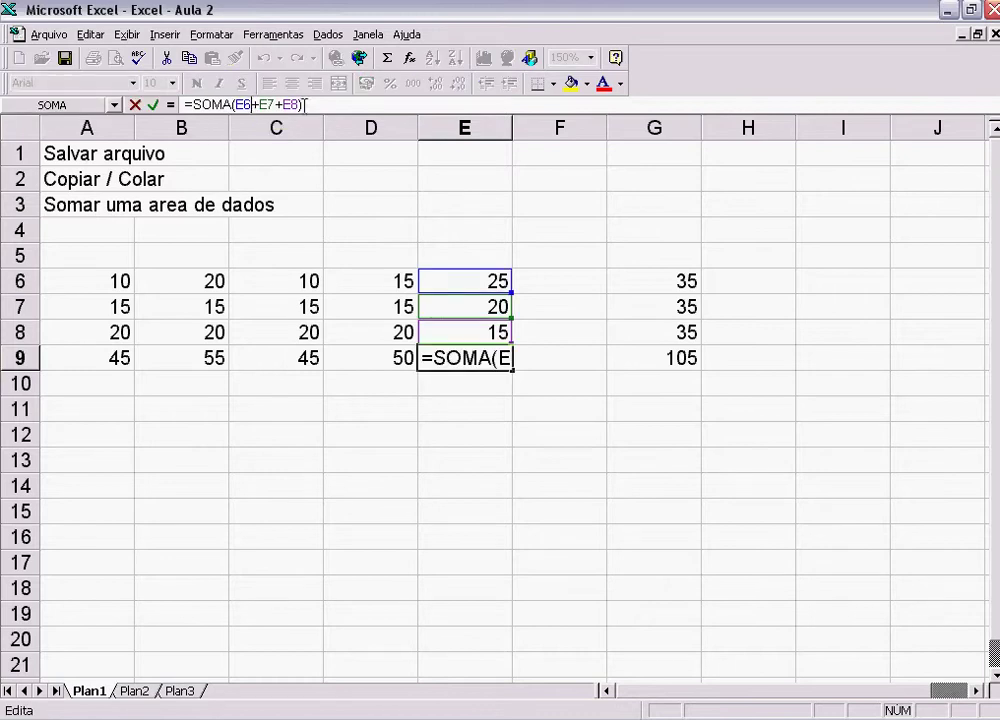
{"action": "type", "text": ":"}
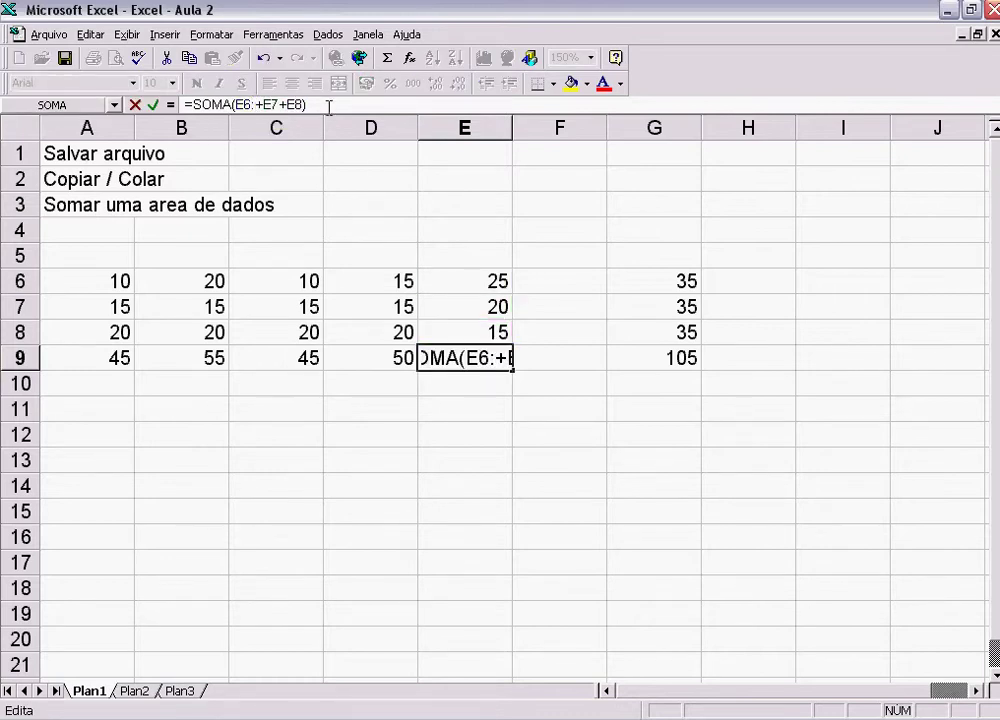
{"action": "key", "text": "Delete"}
{"action": "key", "text": "Delete"}
{"action": "key", "text": "Delete"}
{"action": "key", "text": "Delete"}
{"action": "key", "text": "Return"}
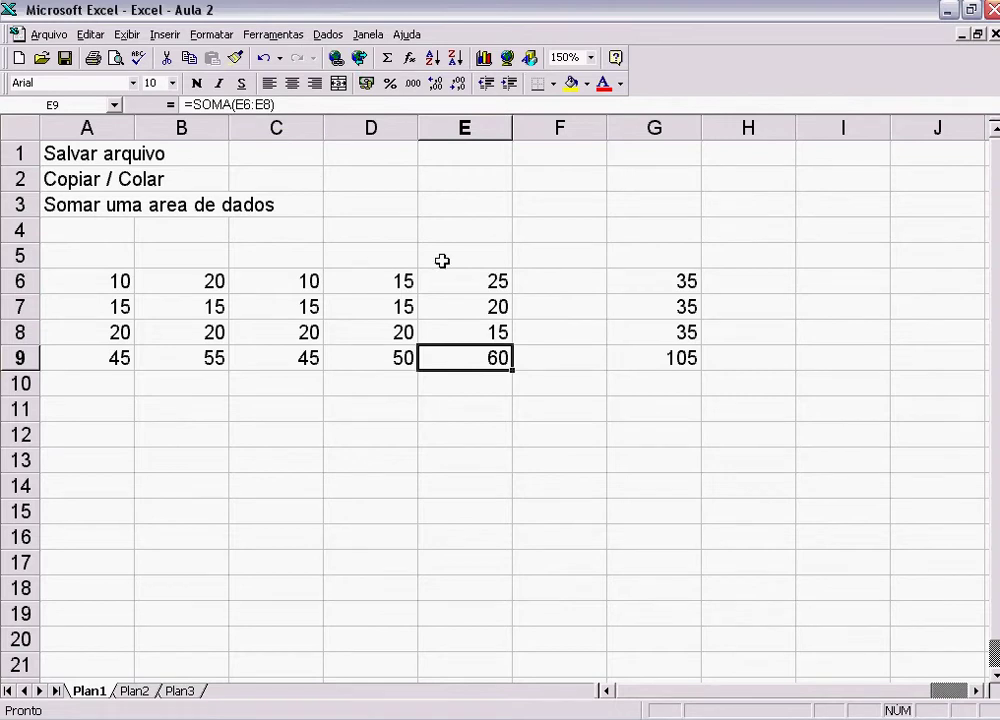
Step: Copy the values and total in E6:E9 and paste them into column F starting at F6
{"action": "left_click", "coordinate": [549, 283]}
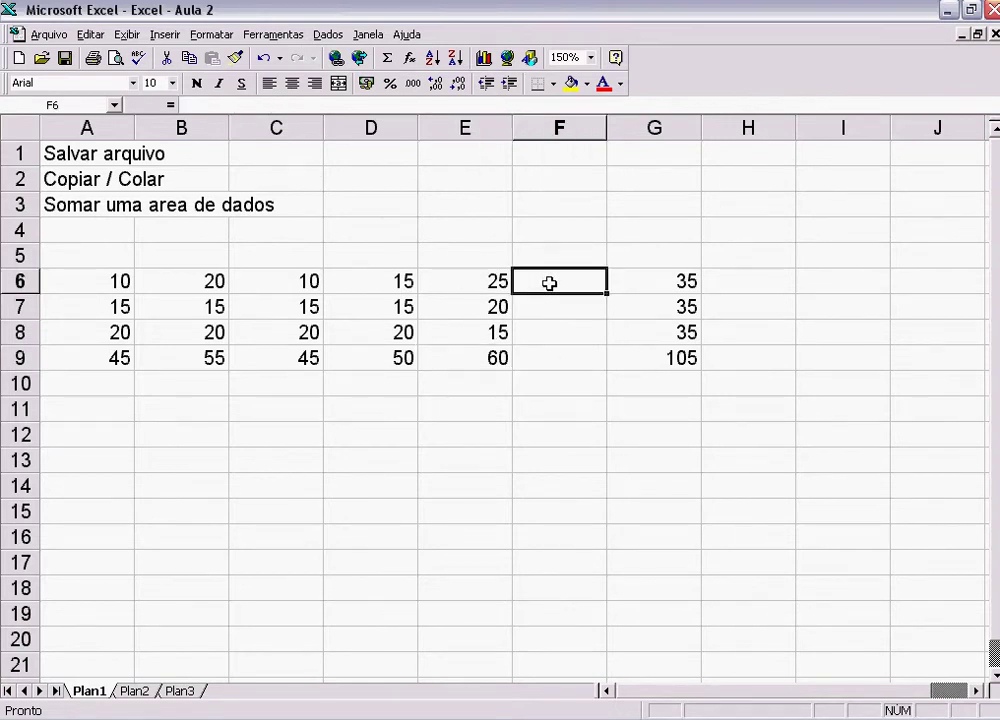
{"action": "left_click", "coordinate": [468, 283]}
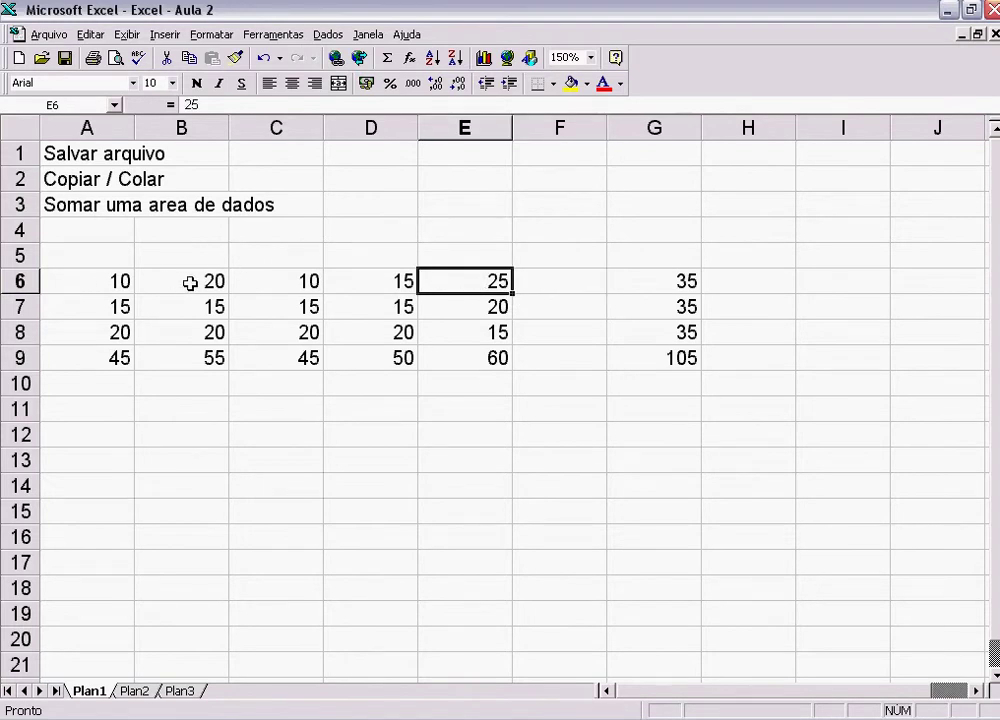
{"action": "left_click_drag", "start_coordinate": [458, 280], "coordinate": [457, 356]}
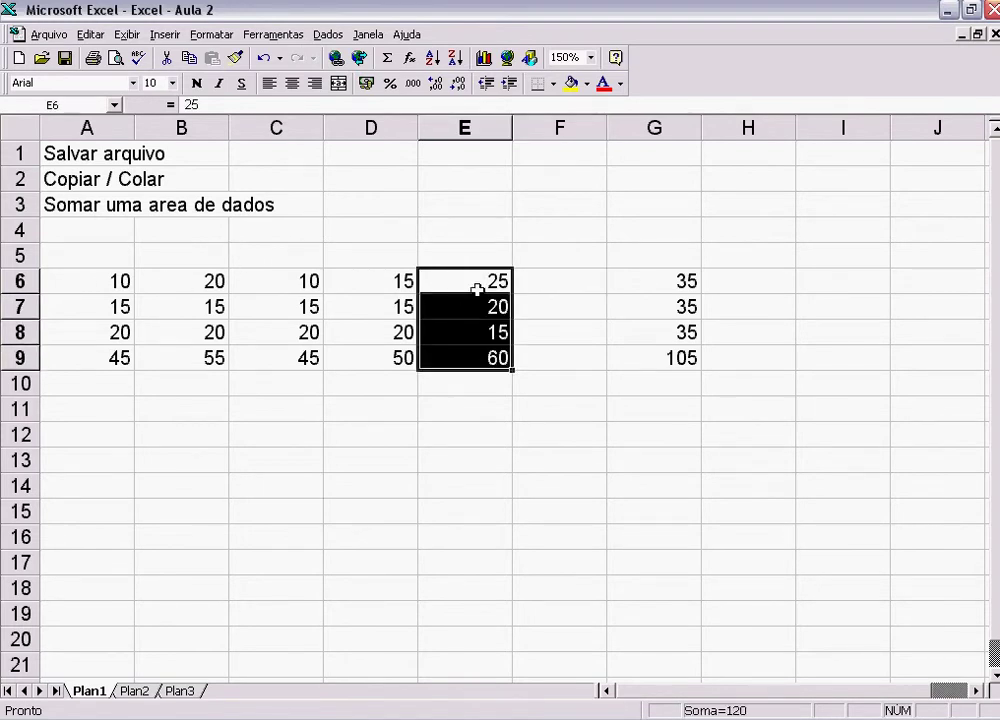
{"action": "left_click", "coordinate": [90, 34]}
{"action": "left_click", "coordinate": [118, 121]}
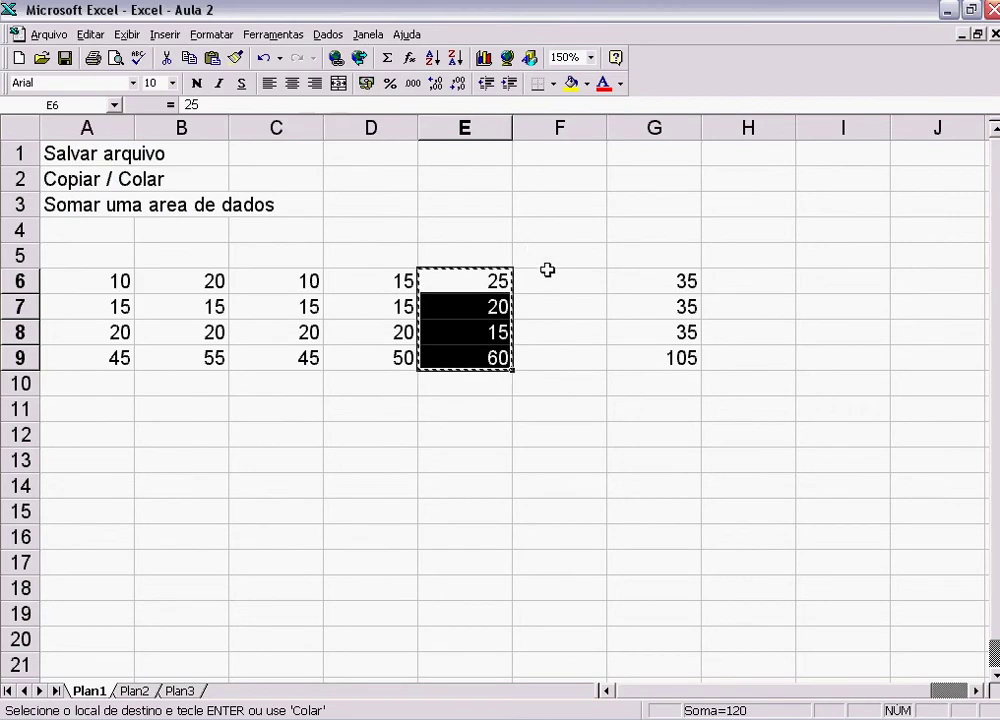
{"action": "left_click", "coordinate": [534, 280]}
{"action": "left_click", "coordinate": [90, 34]}
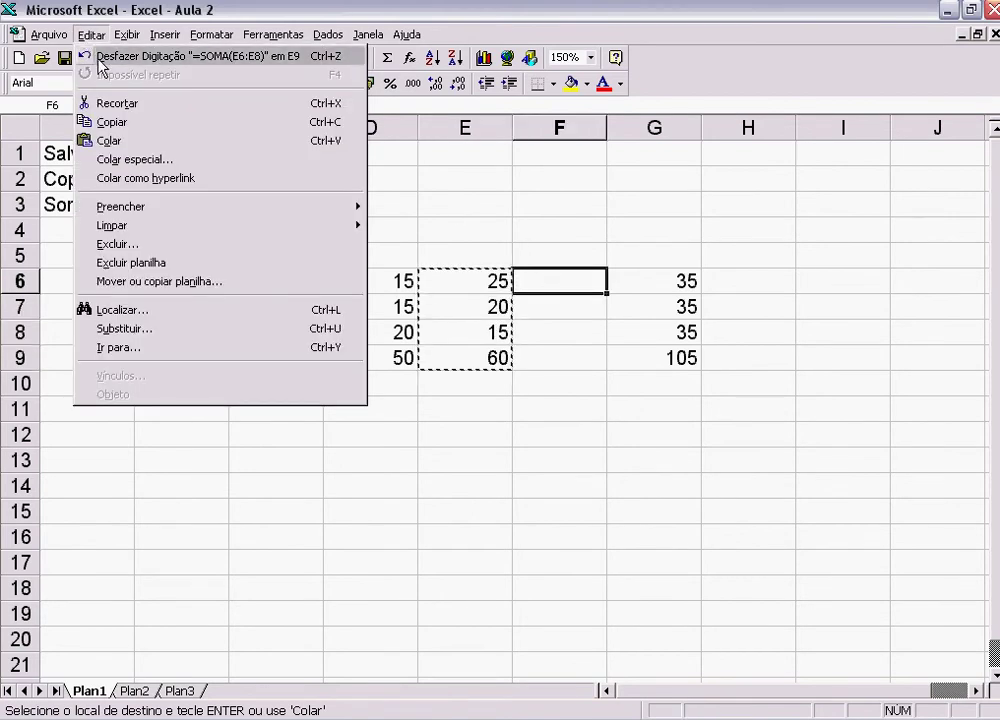
{"action": "left_click", "coordinate": [120, 150]}
{"action": "left_click", "coordinate": [520, 357]}
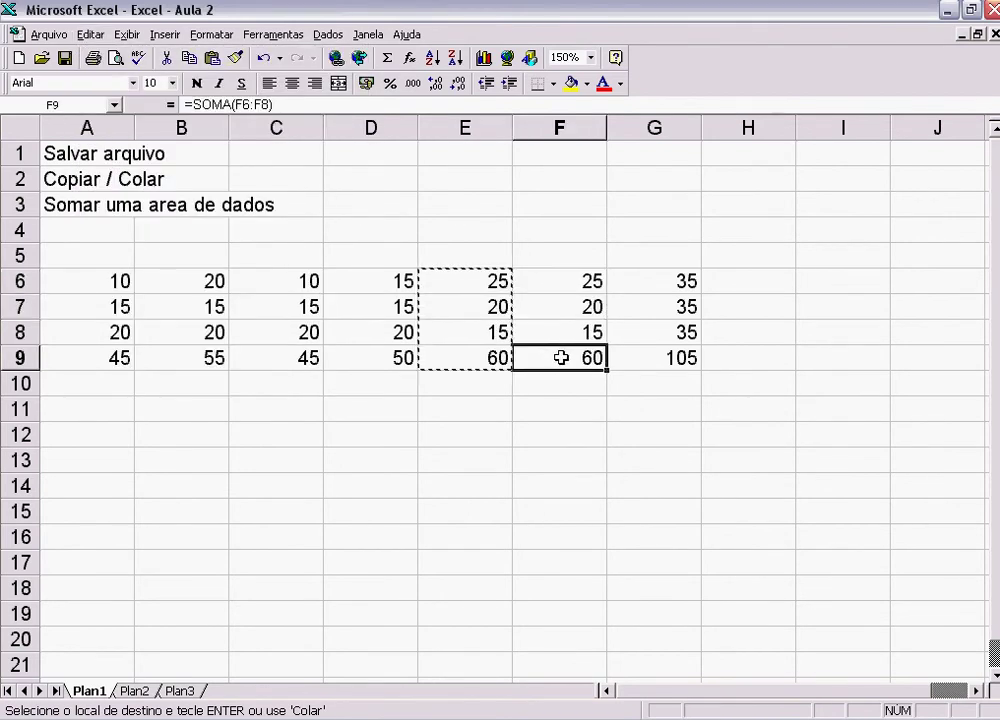
{"action": "key", "text": "Escape"}
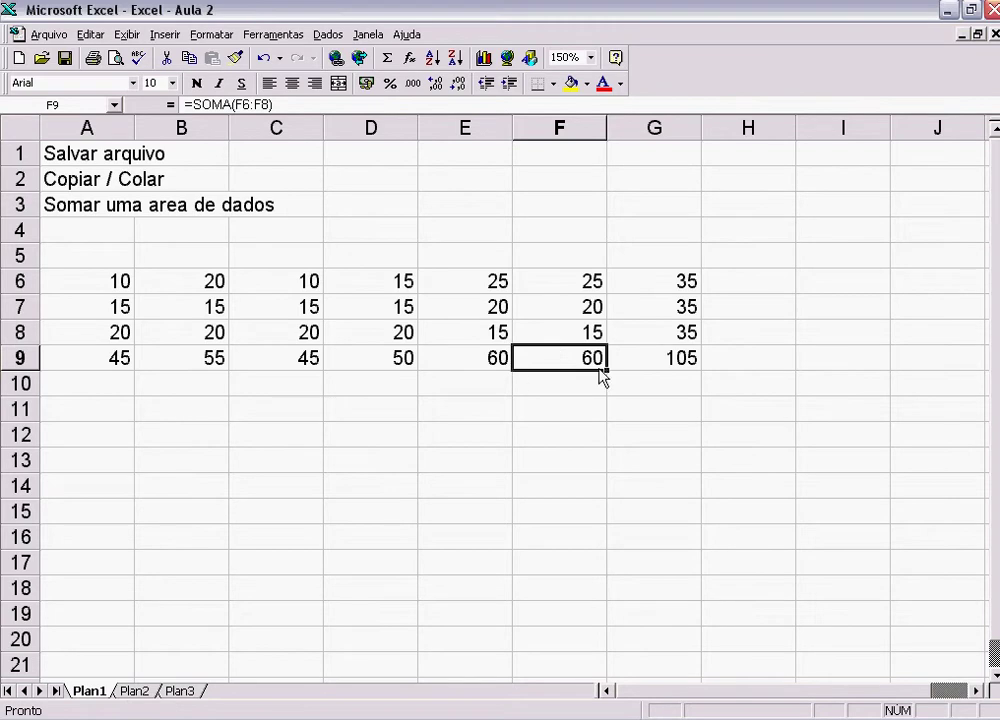
Step: Compare the SOMA formulas in E9, F9 and G9 to see which range each one sums
{"action": "left_click", "coordinate": [487, 352]}
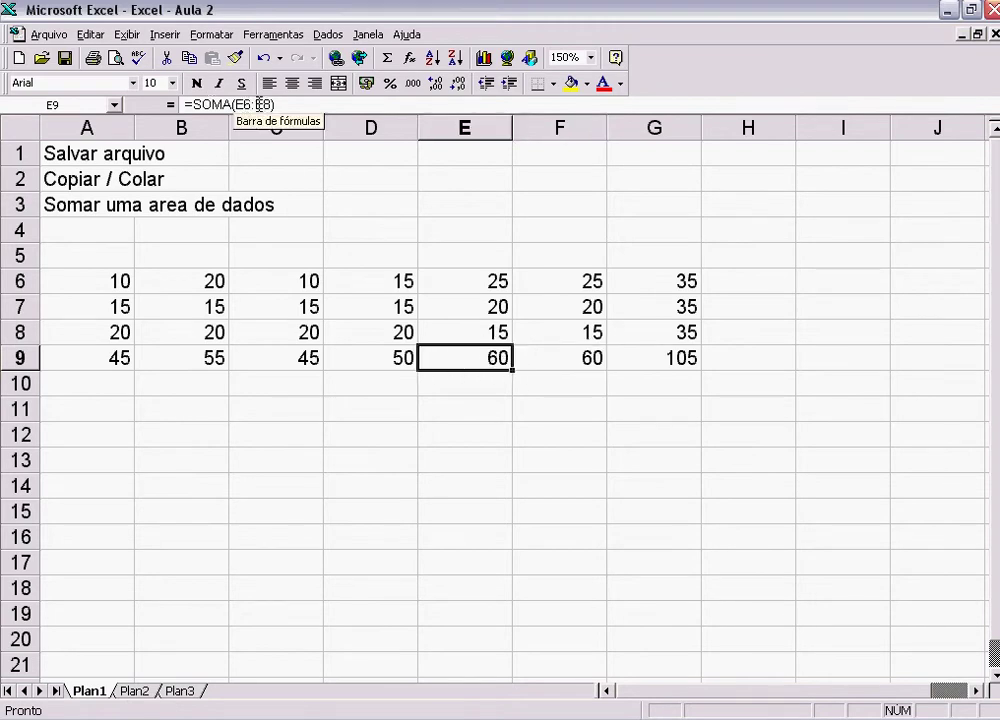
{"action": "left_click", "coordinate": [576, 352]}
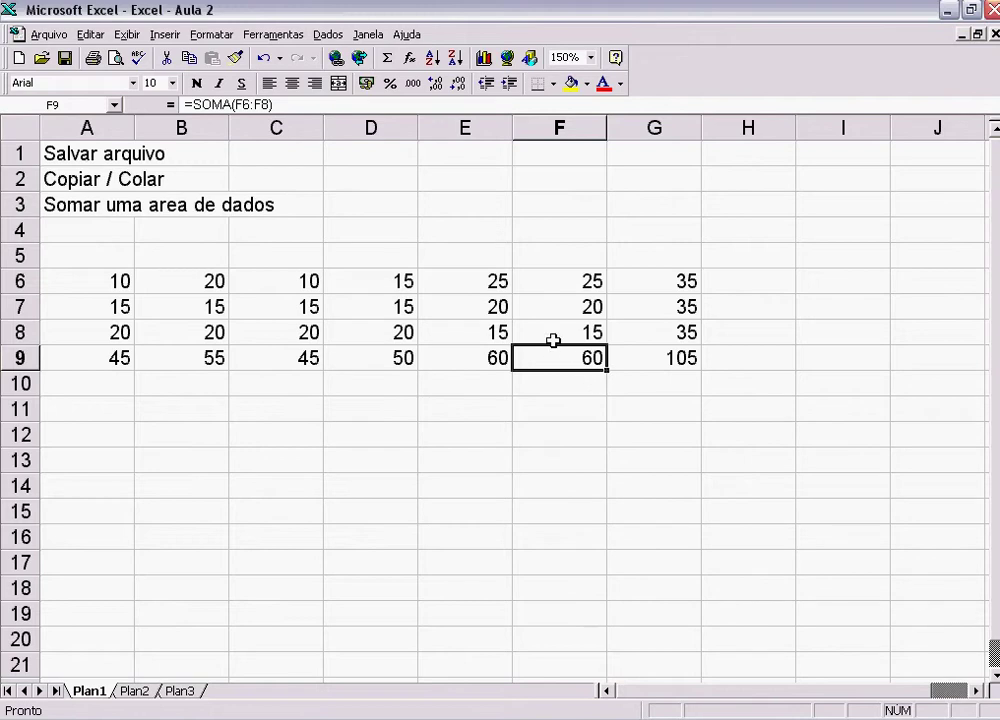
{"action": "left_click", "coordinate": [660, 356]}
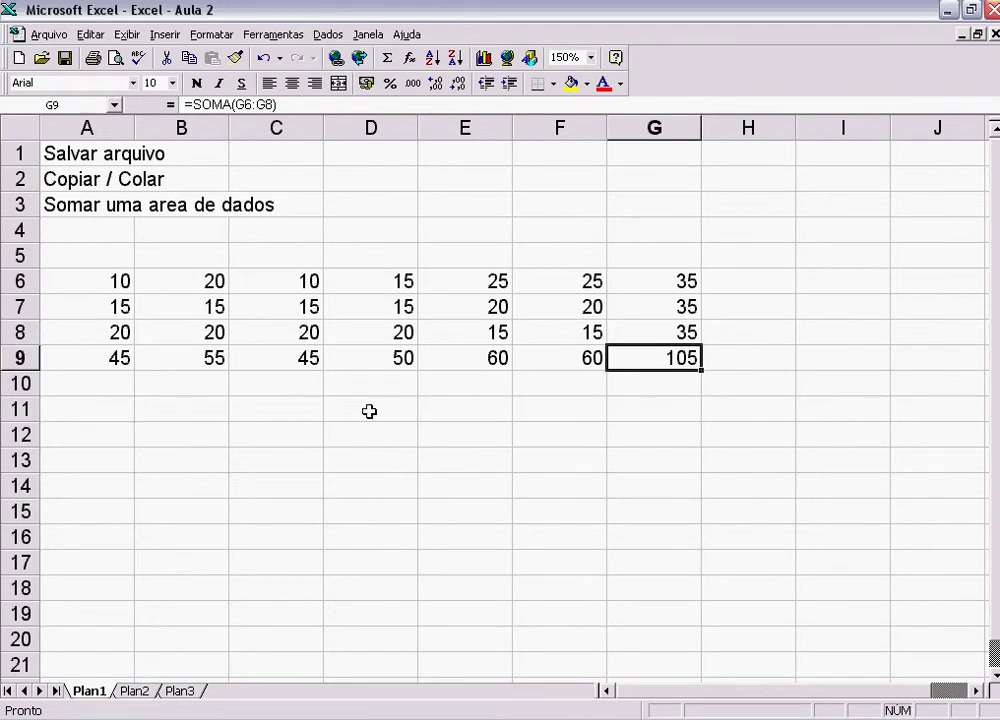
Step: Copy the whole block A6:G9 and paste it below, starting at A11
{"action": "left_click_drag", "start_coordinate": [88, 280], "coordinate": [662, 366]}
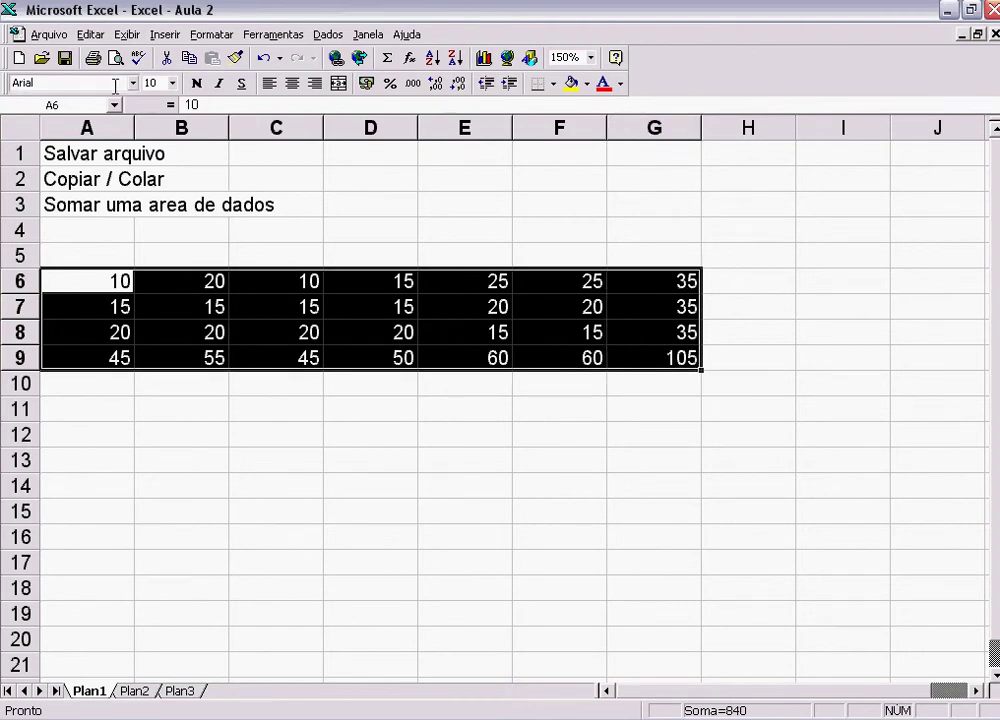
{"action": "left_click", "coordinate": [82, 35]}
{"action": "left_click", "coordinate": [112, 122]}
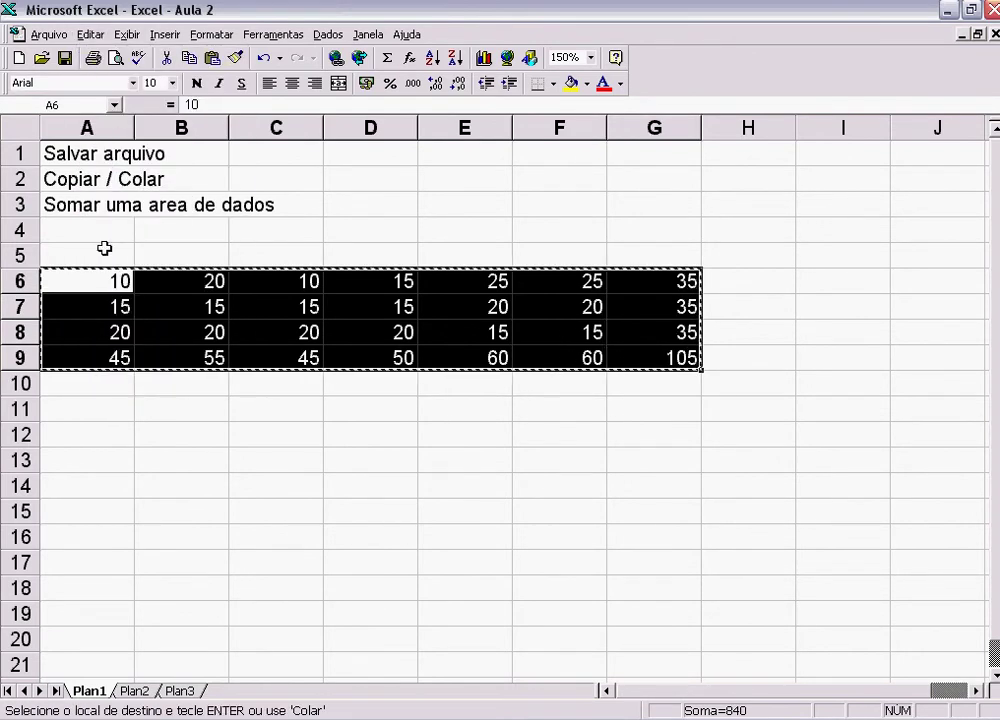
{"action": "left_click", "coordinate": [80, 415]}
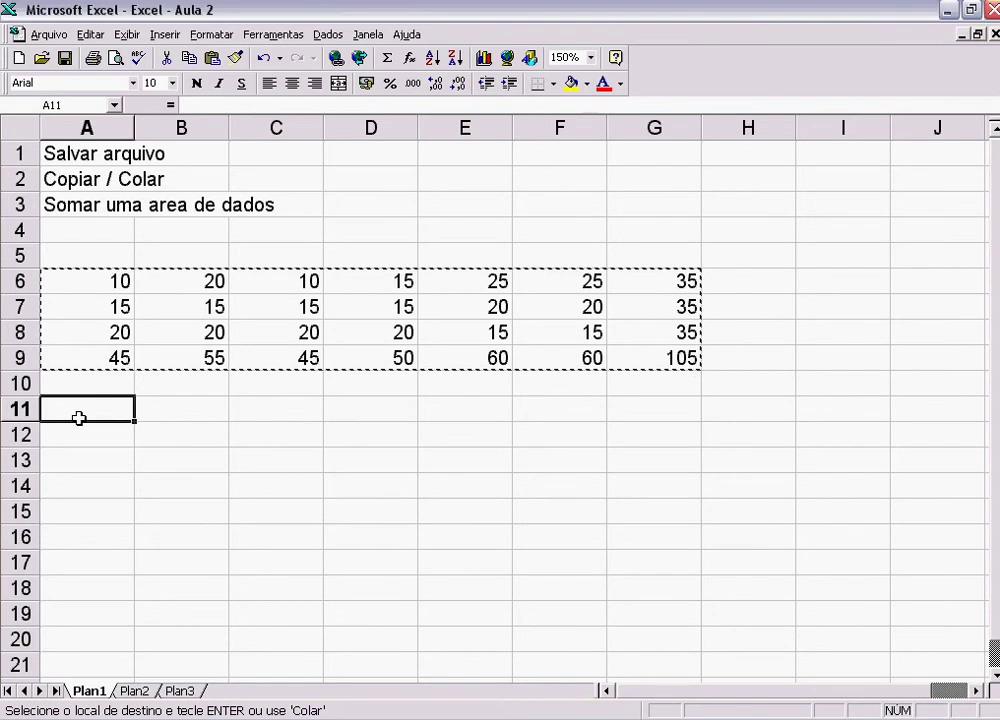
{"action": "left_click", "coordinate": [90, 35]}
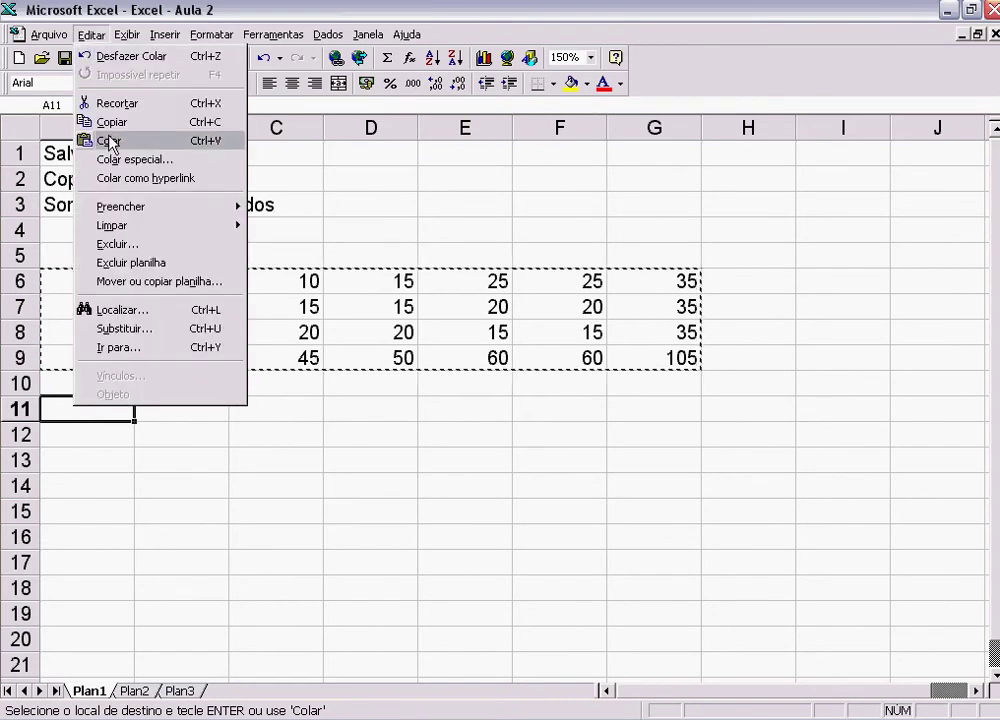
{"action": "left_click", "coordinate": [85, 141]}
{"action": "left_click", "coordinate": [190, 552]}
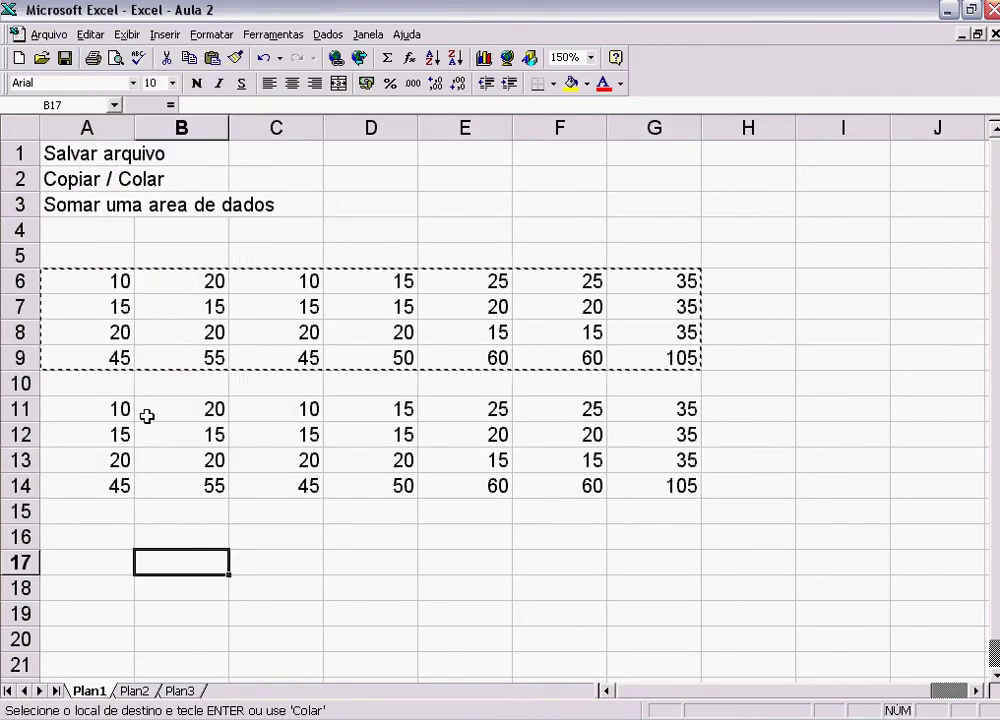
{"action": "key", "text": "Escape"}
Step: Copy both blocks together, A6:G14, and paste them starting at A16
{"action": "left_click_drag", "start_coordinate": [107, 279], "coordinate": [661, 471]}
{"action": "left_click", "coordinate": [99, 38]}
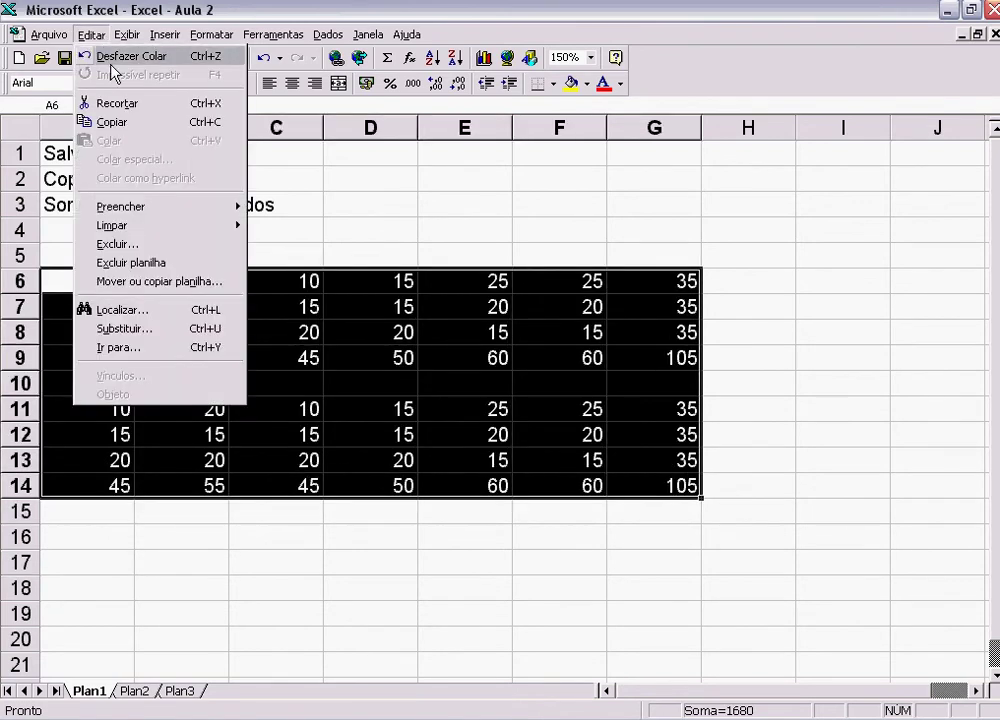
{"action": "left_click", "coordinate": [104, 121]}
{"action": "left_click", "coordinate": [101, 529]}
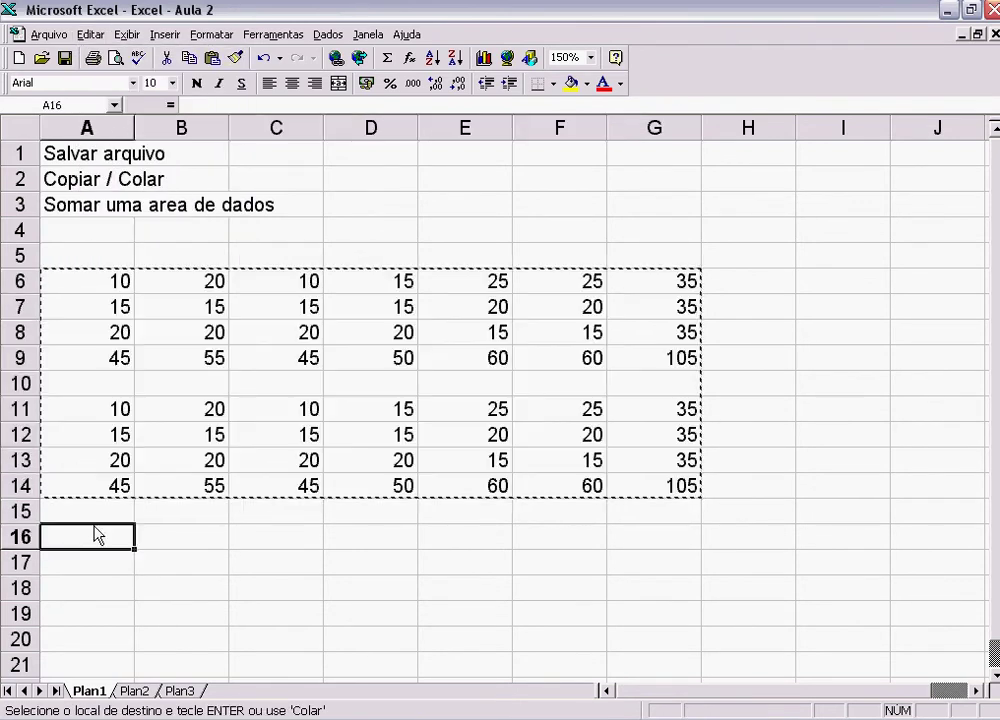
{"action": "left_click", "coordinate": [88, 34]}
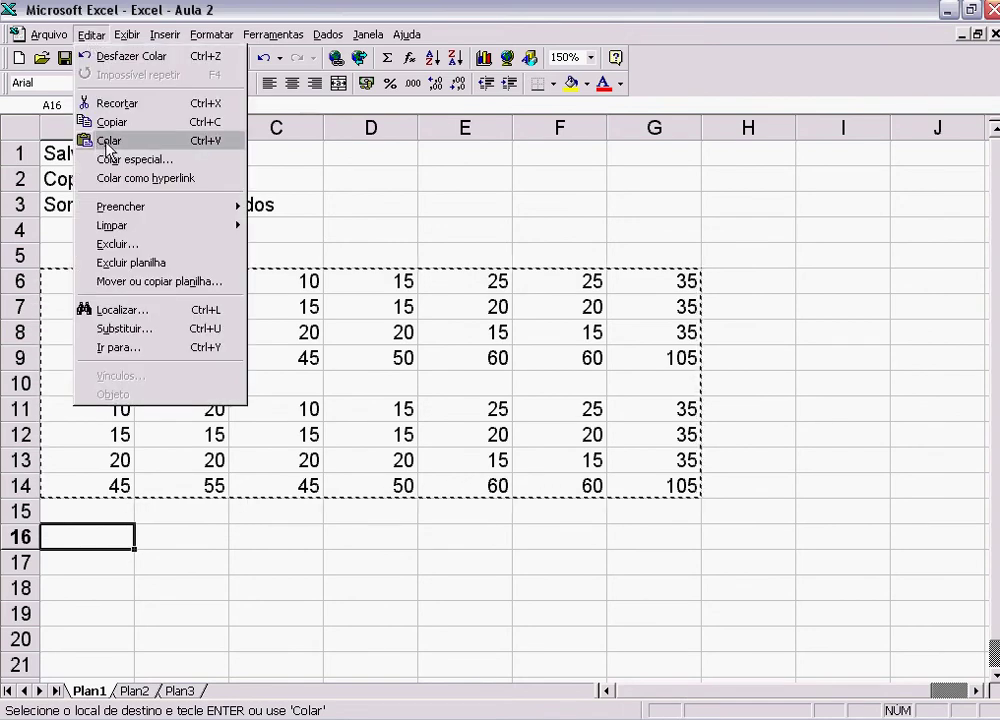
{"action": "left_click", "coordinate": [100, 141]}
{"action": "scroll", "coordinate": [700, 465], "scroll_direction": "down", "scroll_amount": 3}
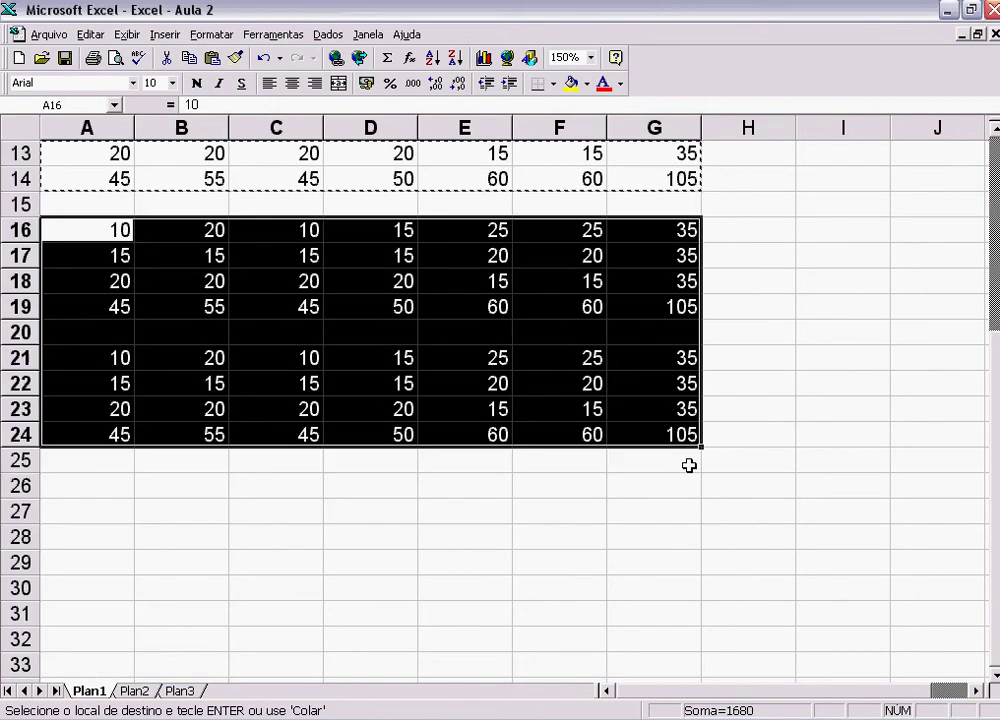
{"action": "scroll", "coordinate": [682, 430], "scroll_direction": "up", "scroll_amount": 2}
{"action": "left_click", "coordinate": [750, 400]}
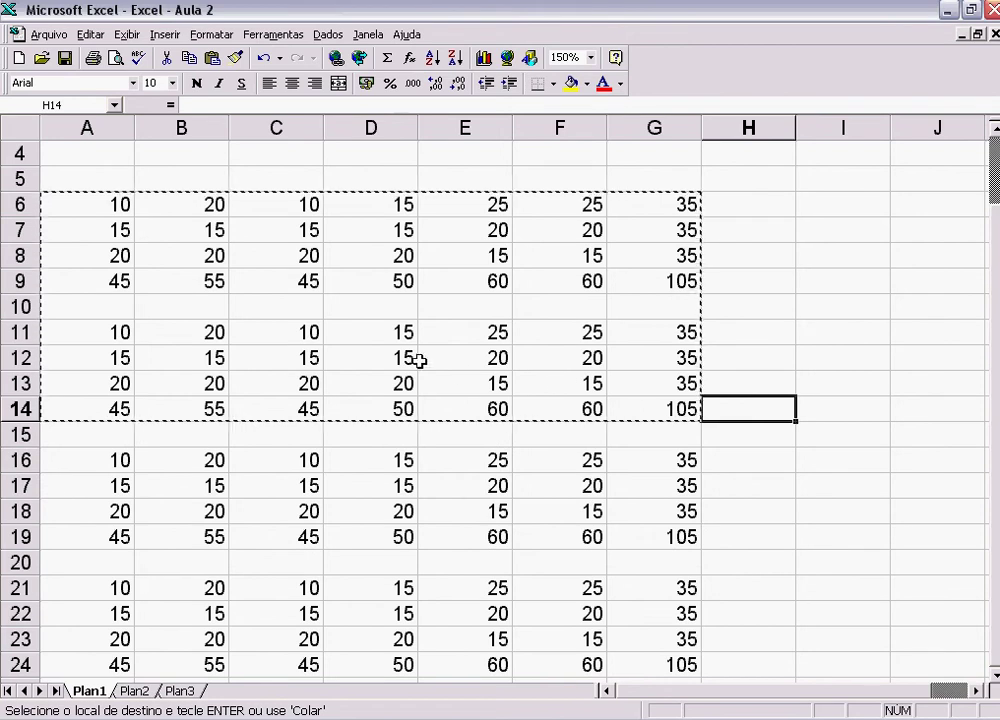
{"action": "key", "text": "Escape"}
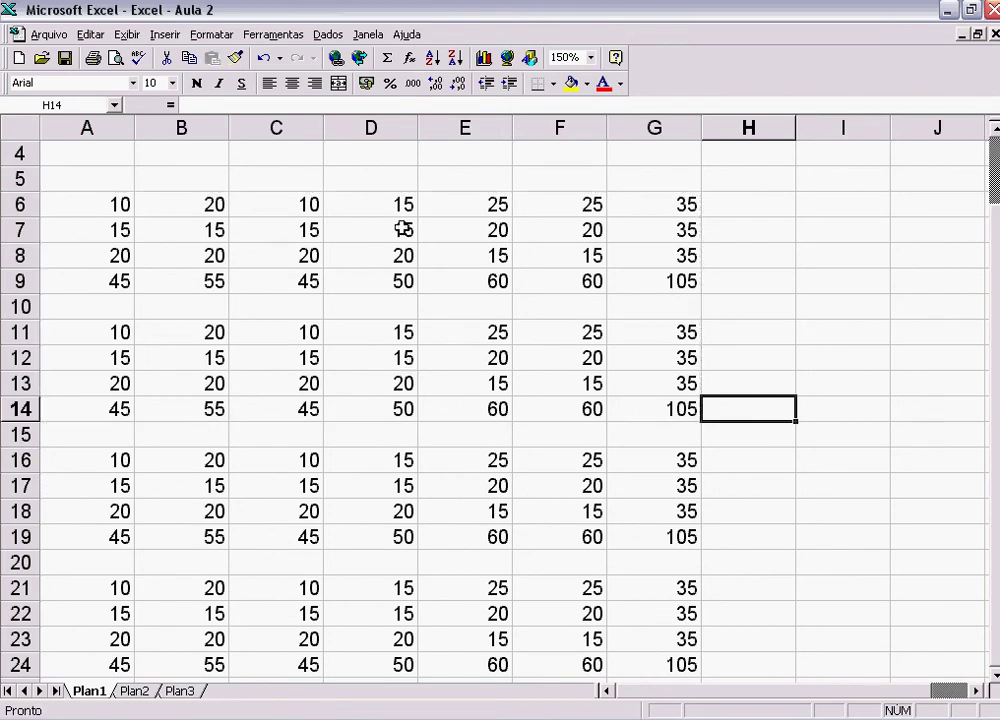
Step: Examine the contents of the original and pasted blocks cell by cell, moving through rows 6 to 23
{"action": "left_click", "coordinate": [305, 208]}
{"action": "key", "text": "Left"}
{"action": "key", "text": "Left"}
{"action": "key", "text": "Right"}
{"action": "key", "text": "Right"}
{"action": "key", "text": "Right"}
{"action": "key", "text": "Right"}
{"action": "key", "text": "Right"}
{"action": "key", "text": "Right"}
{"action": "key", "text": "Down"}
{"action": "key", "text": "Down"}
{"action": "key", "text": "Down"}
{"action": "key", "text": "Down"}
{"action": "key", "text": "Down"}
{"action": "key", "text": "Down"}
{"action": "key", "text": "Down"}
{"action": "key", "text": "Down"}
{"action": "key", "text": "Down"}
{"action": "key", "text": "Down"}
{"action": "key", "text": "Down"}
{"action": "key", "text": "Down"}
{"action": "key", "text": "Down"}
{"action": "key", "text": "Down"}
{"action": "key", "text": "Down"}
{"action": "key", "text": "Down"}
{"action": "key", "text": "Down"}
{"action": "key", "text": "Left"}
{"action": "key", "text": "Left"}
{"action": "key", "text": "Left"}
{"action": "key", "text": "Left"}
{"action": "key", "text": "Left"}
{"action": "key", "text": "Left"}
{"action": "key", "text": "Up"}
{"action": "key", "text": "Up"}
{"action": "key", "text": "Up"}
{"action": "key", "text": "Up"}
{"action": "key", "text": "Up"}
{"action": "key", "text": "Up"}
{"action": "key", "text": "Up"}
{"action": "key", "text": "Right"}
{"action": "key", "text": "Right"}
{"action": "key", "text": "Right"}
{"action": "key", "text": "Right"}
{"action": "key", "text": "Right"}
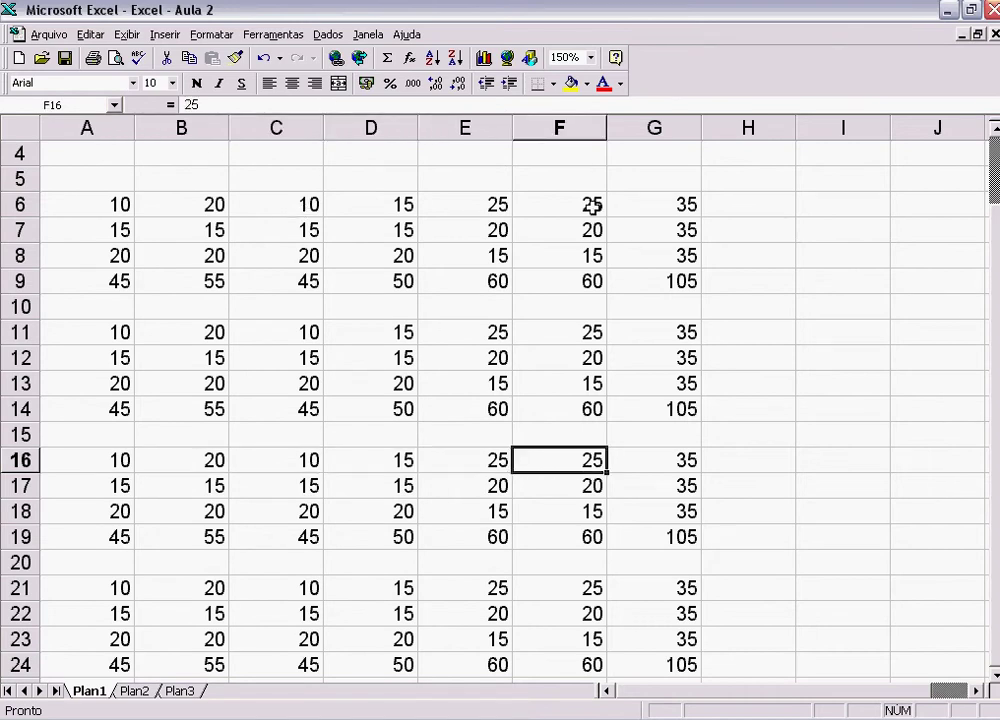
Step: Sum the first data row in H6 with the formula =SOMA(A6:G6) and review the entered formula
{"action": "scroll", "coordinate": [386, 248], "scroll_direction": "up", "scroll_amount": 1}
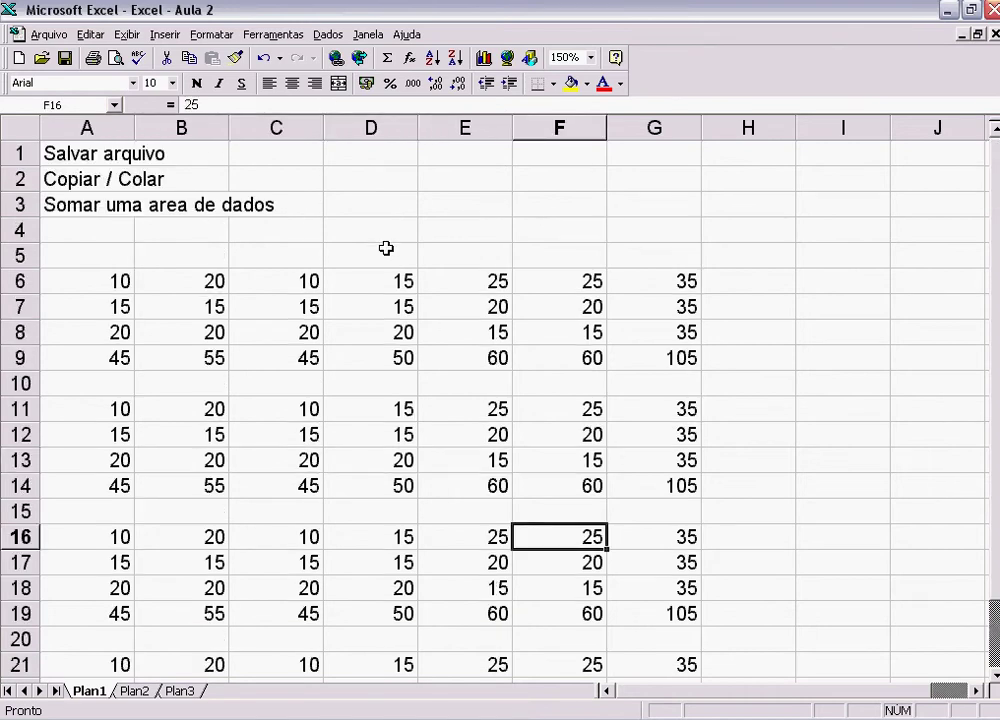
{"action": "left_click", "coordinate": [773, 281]}
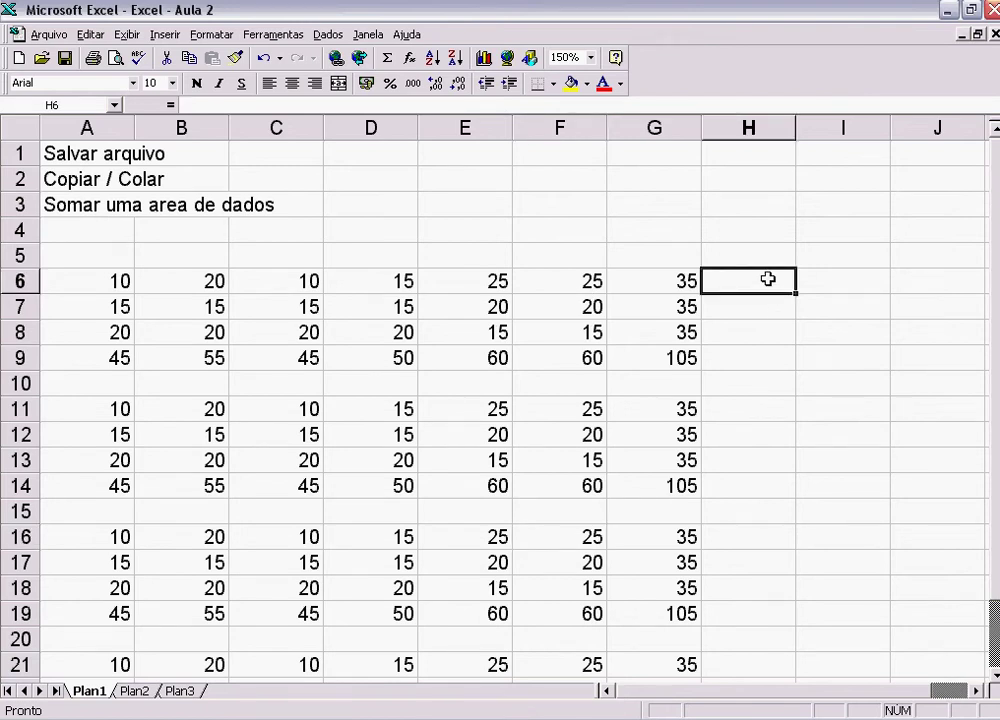
{"action": "type", "text": "=soma("}
{"action": "key", "text": "Up"}
{"action": "key", "text": "Down"}
{"action": "key", "text": "Left"}
{"action": "key", "text": "shift+Left"}
{"action": "key", "text": "shift+Left"}
{"action": "key", "text": "shift+Left"}
{"action": "key", "text": "shift+Left"}
{"action": "key", "text": "shift+Left"}
{"action": "key", "text": "shift+Left"}
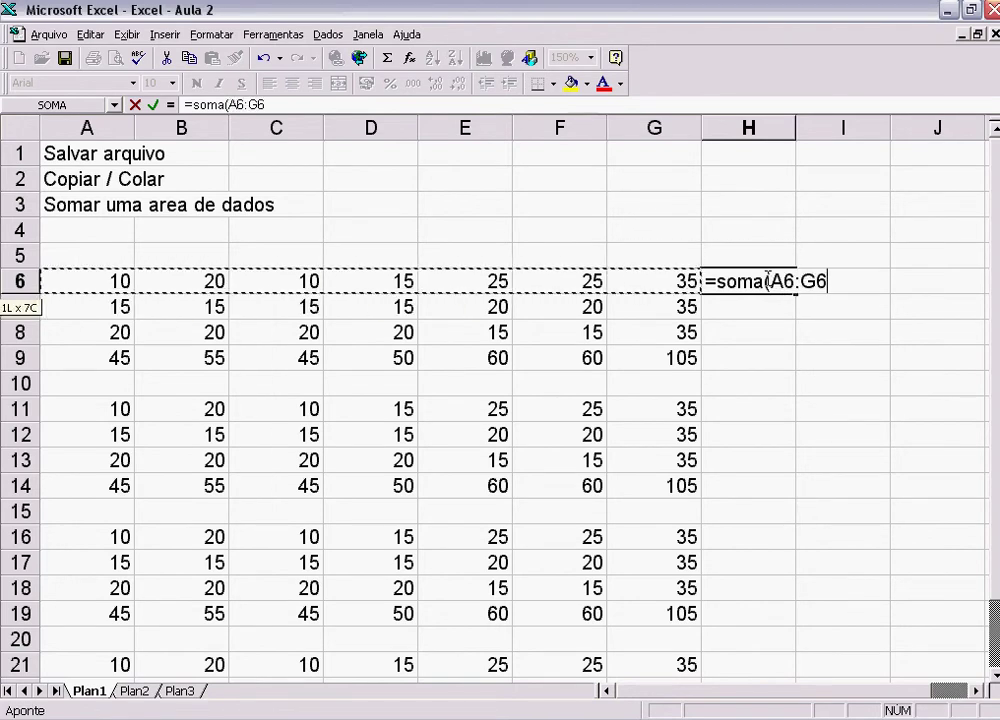
{"action": "type", "text": ")"}
{"action": "key", "text": "Return"}
{"action": "left_click", "coordinate": [768, 280]}
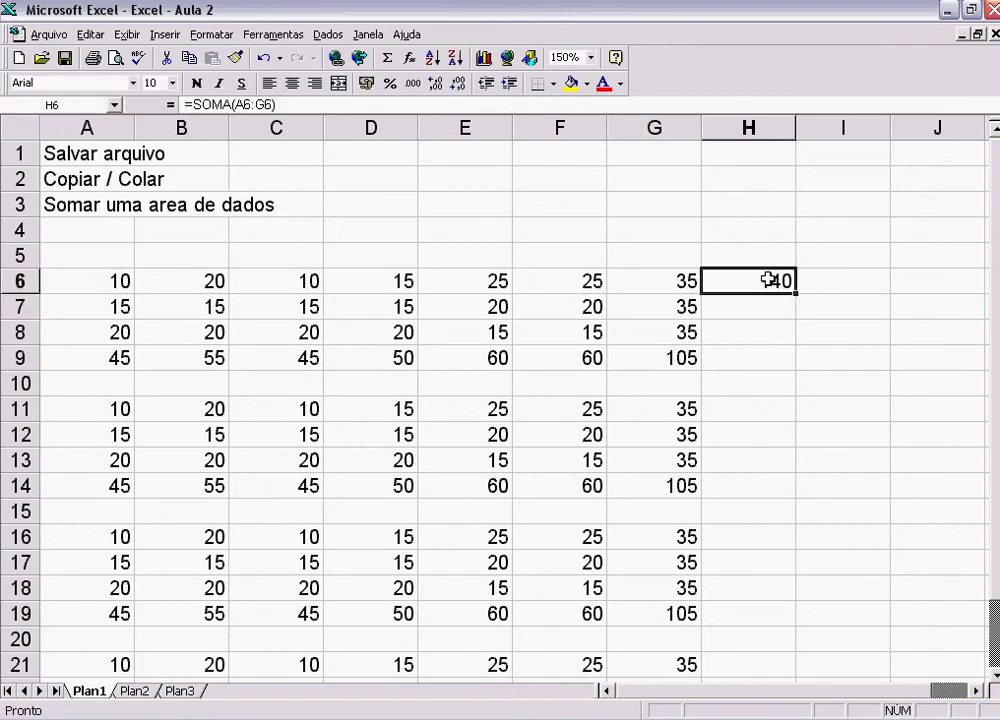
{"action": "key", "text": "Return"}
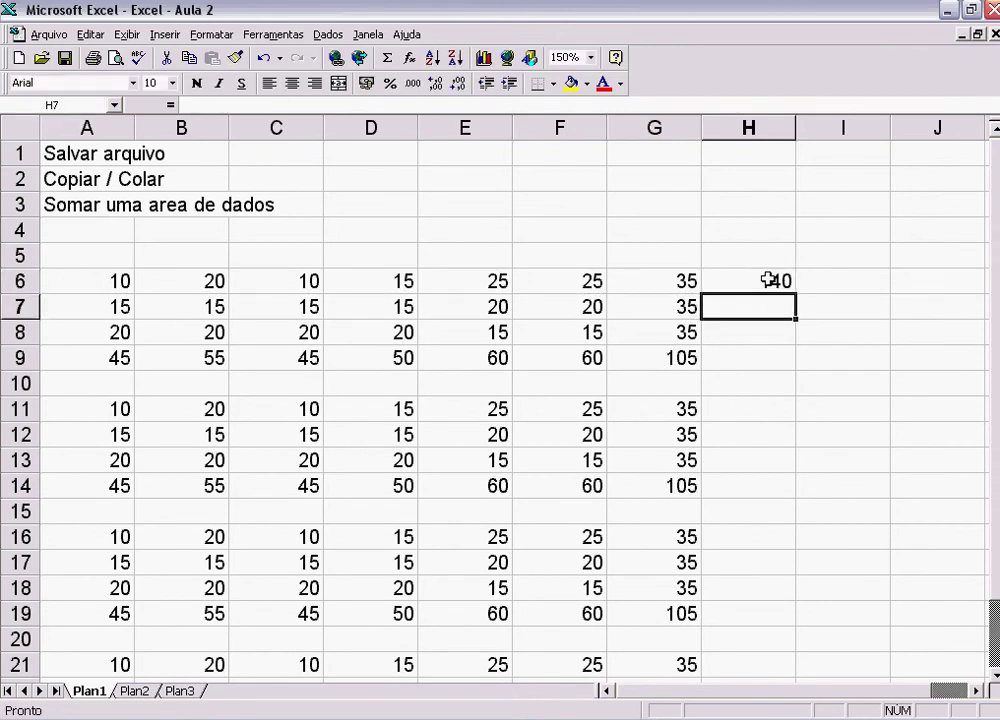
Step: Sum the second data row in H7 with the formula =SOMA(A7:G7)
{"action": "type", "text": "=som"}
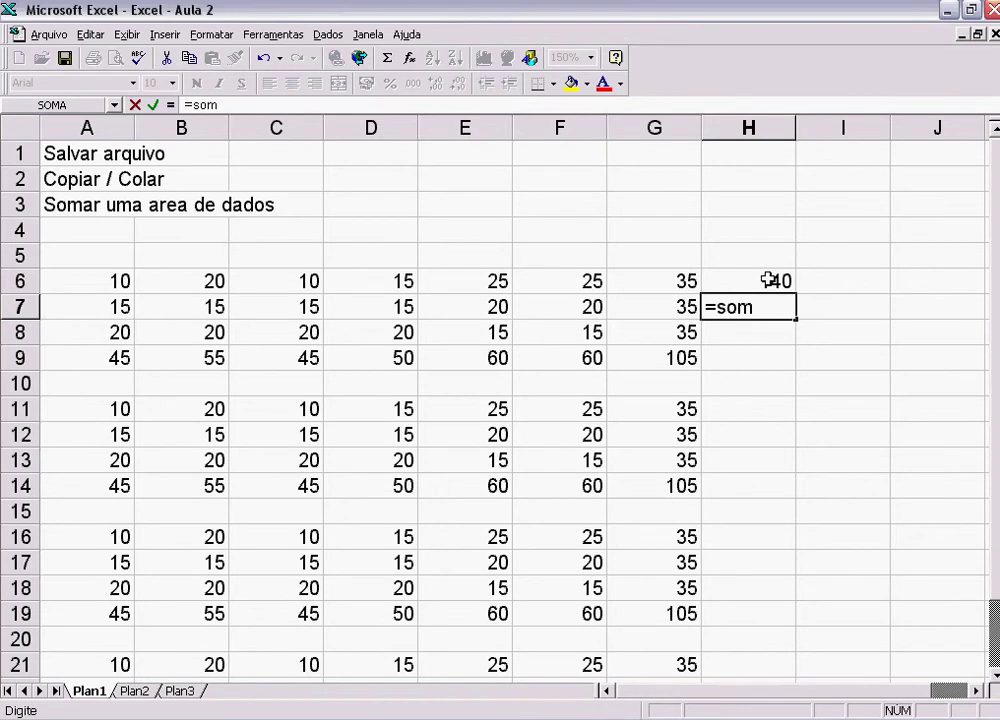
{"action": "type", "text": "a("}
{"action": "left_click", "coordinate": [679, 307]}
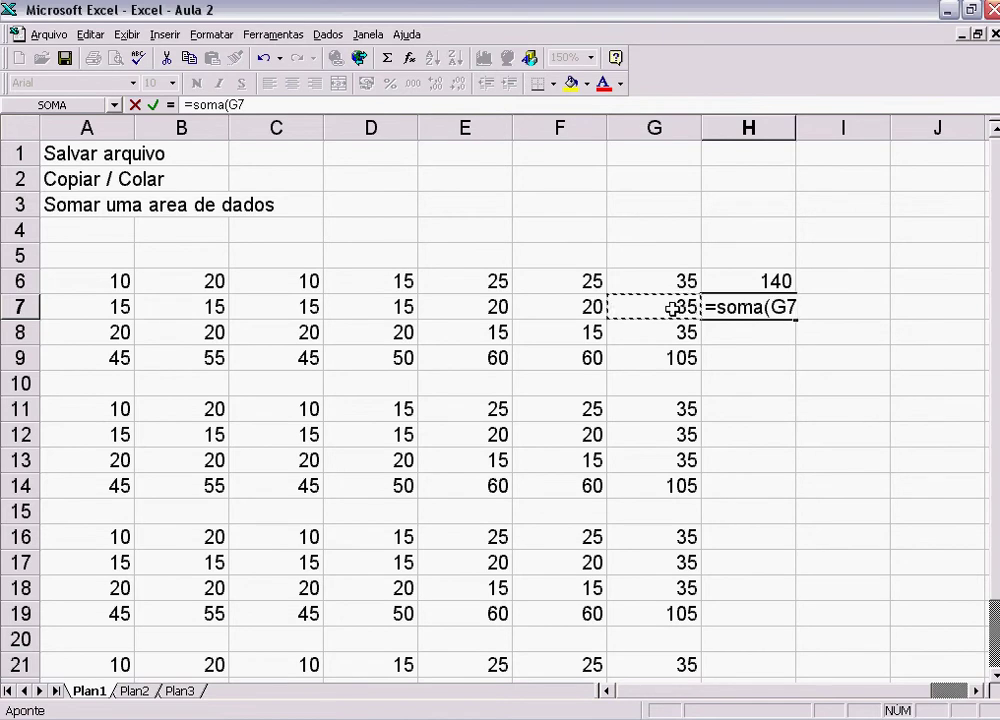
{"action": "left_click", "coordinate": [86, 307], "text": "shift"}
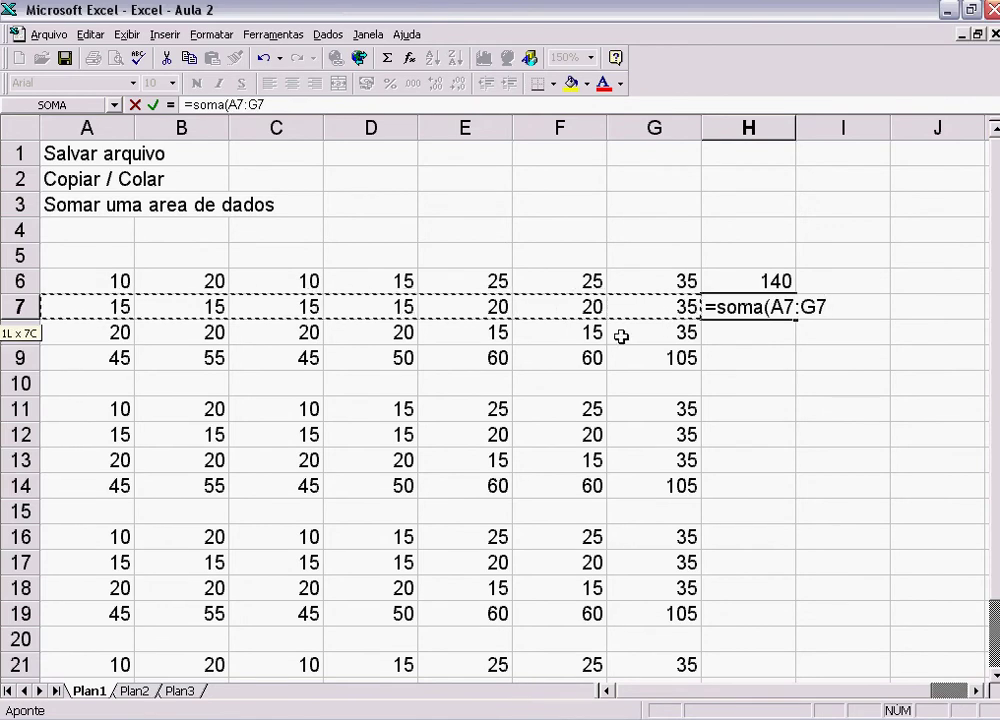
{"action": "type", "text": ")"}
{"action": "key", "text": "Return"}
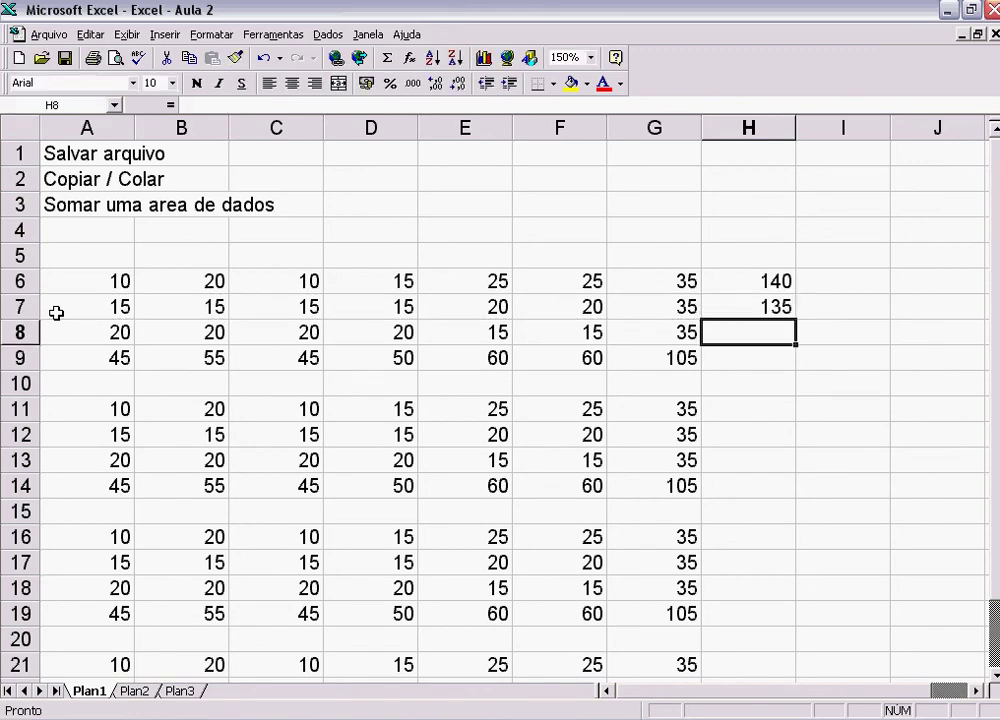
Step: Copy the row sum from H7, paste it into H8, and check the pasted formula
{"action": "left_click", "coordinate": [745, 314]}
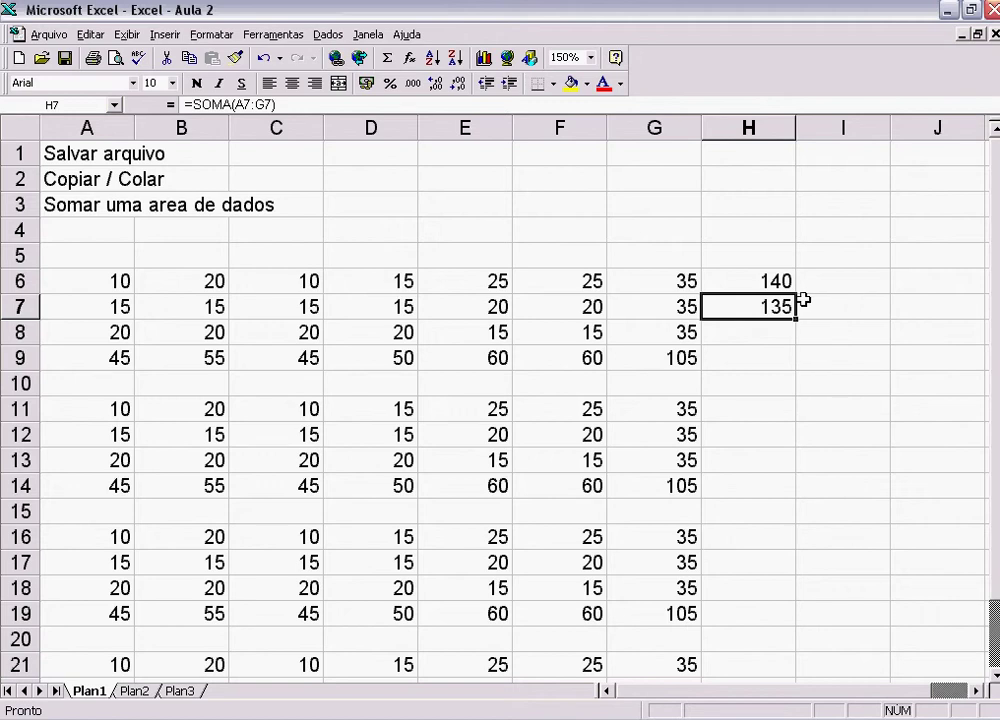
{"action": "left_click", "coordinate": [90, 34]}
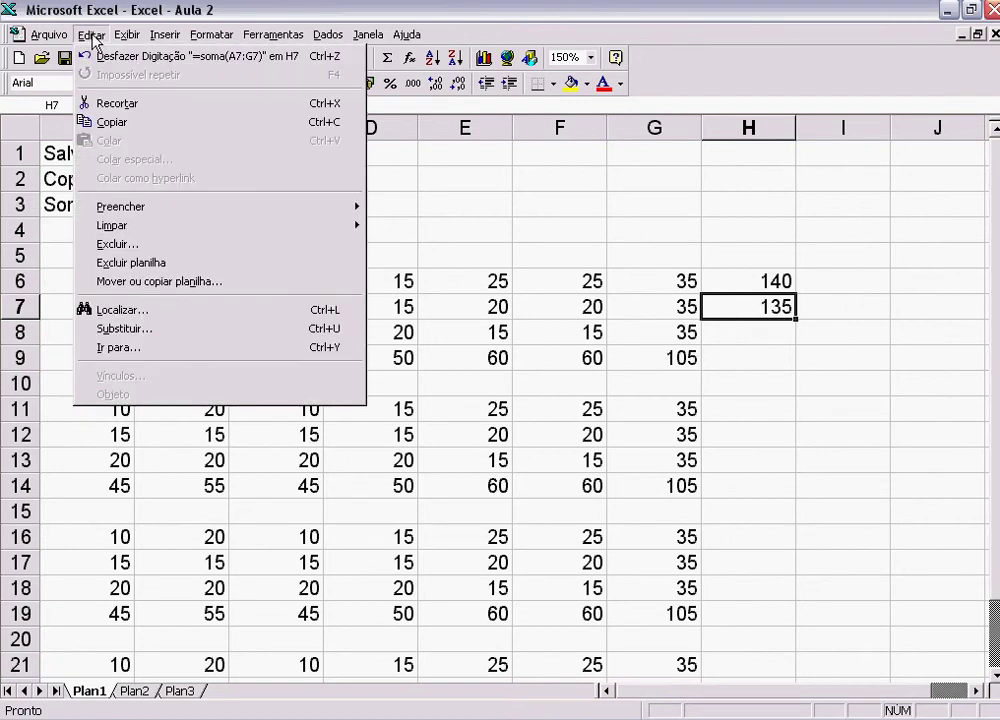
{"action": "left_click", "coordinate": [118, 123]}
{"action": "left_click", "coordinate": [769, 339]}
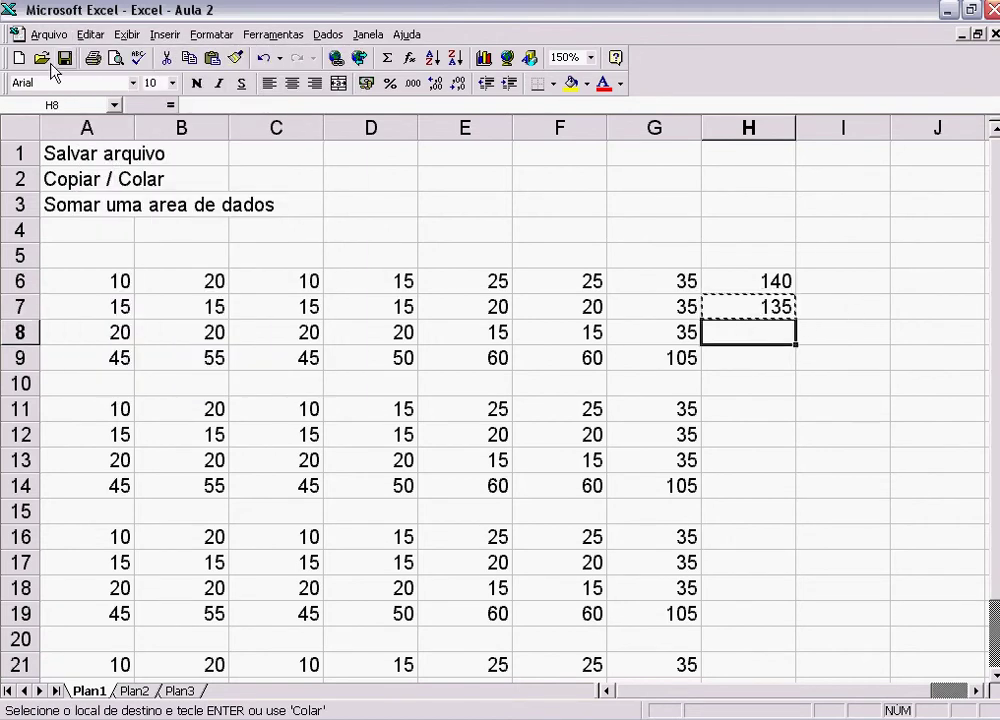
{"action": "left_click", "coordinate": [90, 34]}
{"action": "left_click", "coordinate": [122, 141]}
{"action": "left_click", "coordinate": [748, 352]}
{"action": "key", "text": "Escape"}
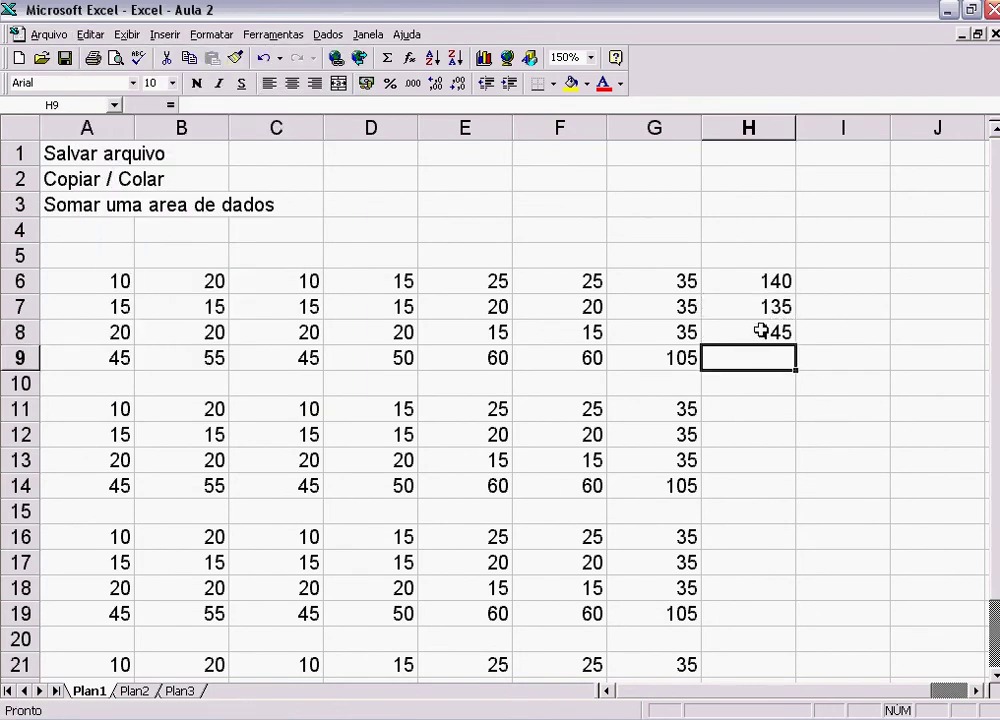
{"action": "left_click", "coordinate": [763, 331]}
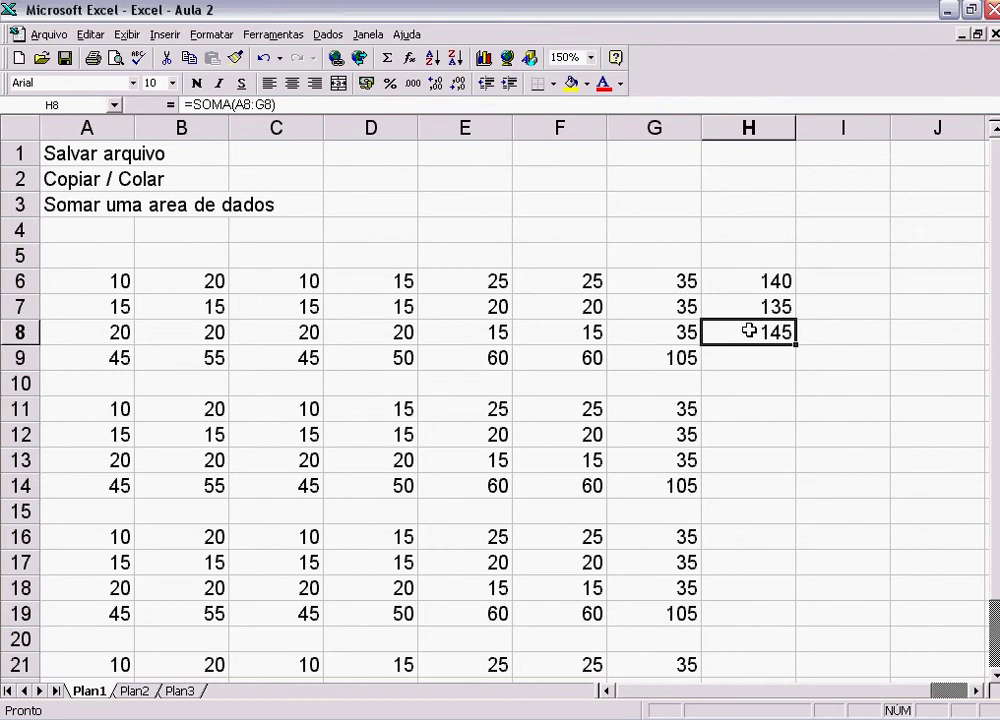
Step: Extend the column sum in G9 across to H9 with the fill handle and compare the two formulas
{"action": "left_click", "coordinate": [672, 357]}
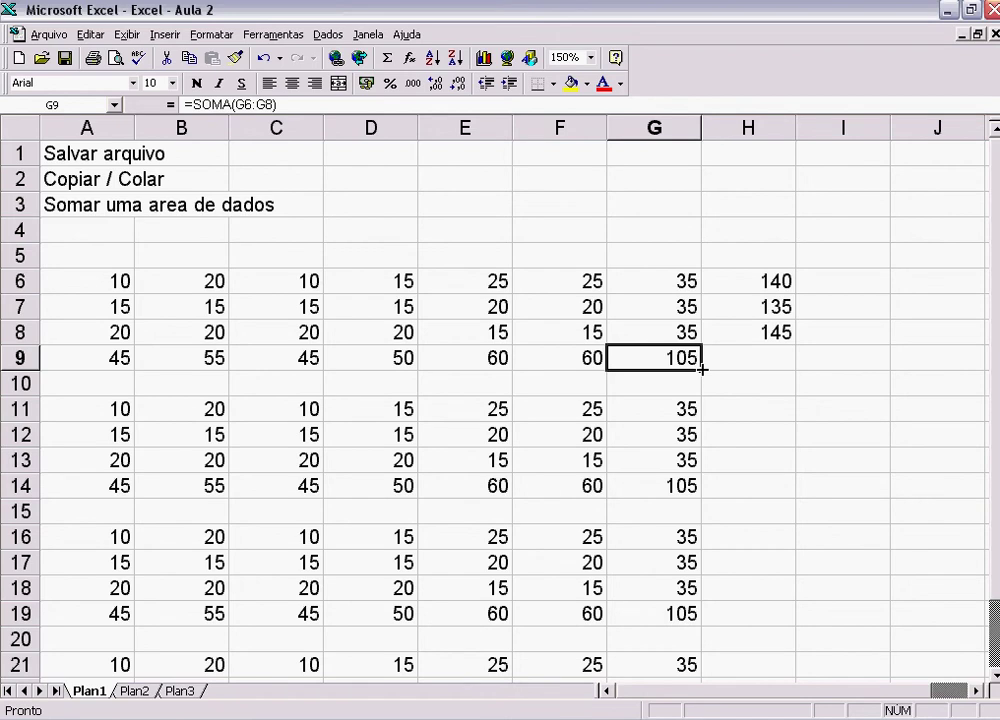
{"action": "left_click_drag", "start_coordinate": [703, 370], "coordinate": [771, 370]}
{"action": "left_click", "coordinate": [679, 358]}
{"action": "left_click", "coordinate": [737, 357]}
{"action": "left_click", "coordinate": [658, 358]}
{"action": "left_click", "coordinate": [730, 357]}
{"action": "left_click", "coordinate": [647, 357]}
{"action": "left_click", "coordinate": [767, 361]}
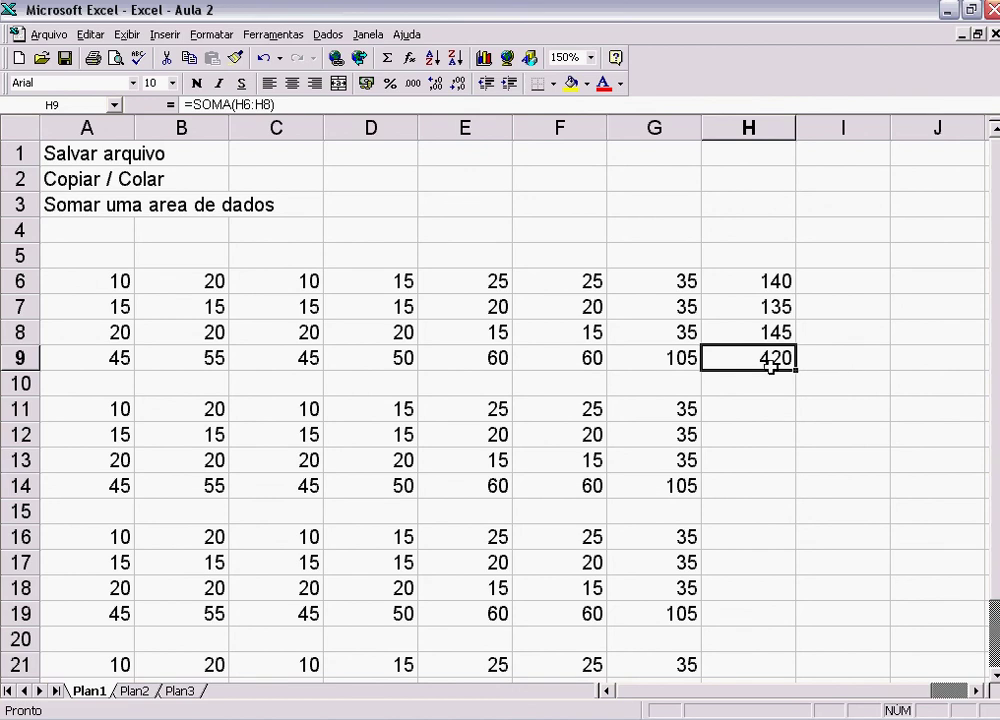
Step: Try filling the H9 sum down to H12, and clear the extra results in H10:H12
{"action": "left_click_drag", "start_coordinate": [798, 371], "coordinate": [777, 449]}
{"action": "left_click", "coordinate": [758, 384]}
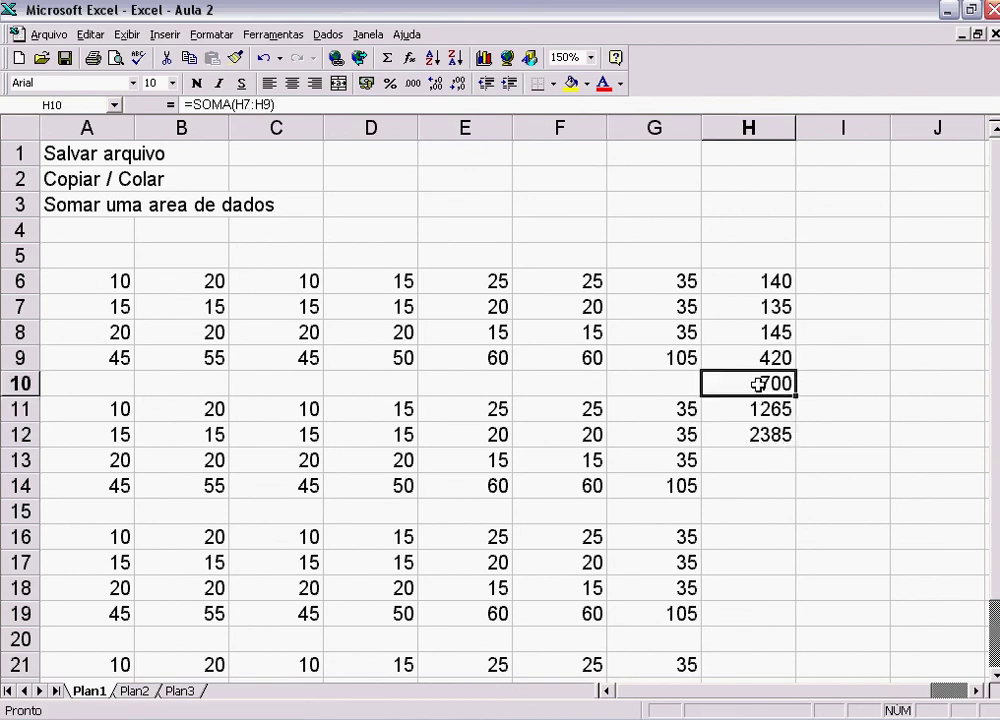
{"action": "left_click_drag", "start_coordinate": [758, 384], "coordinate": [779, 417]}
{"action": "key", "text": "Delete"}
{"action": "left_click", "coordinate": [734, 384]}
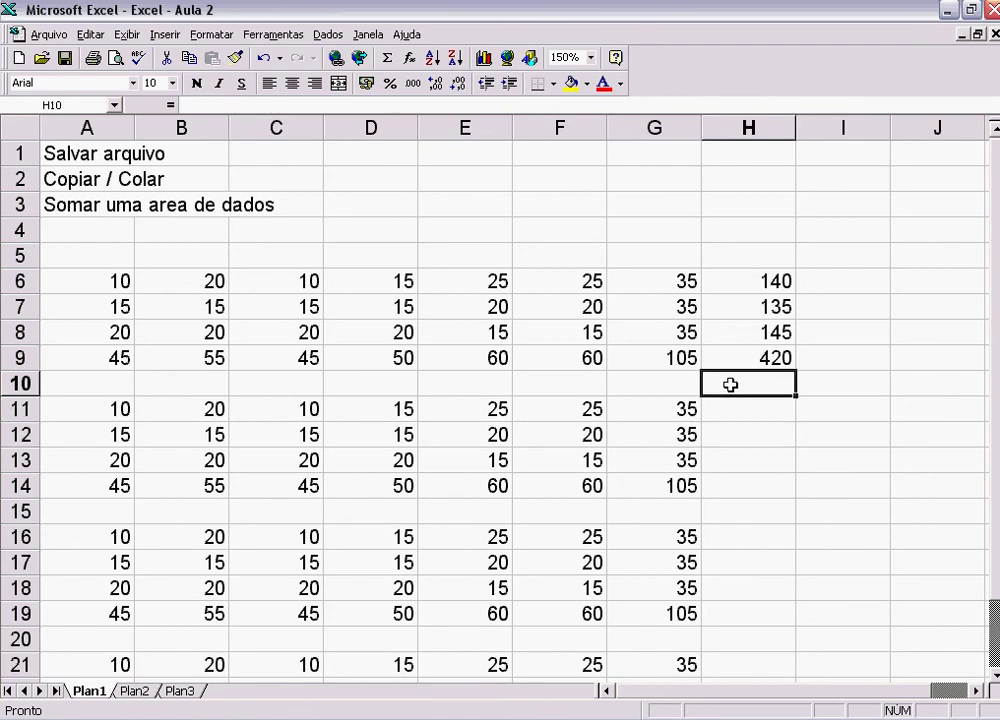
{"action": "left_click", "coordinate": [638, 390]}
{"action": "left_click", "coordinate": [760, 414]}
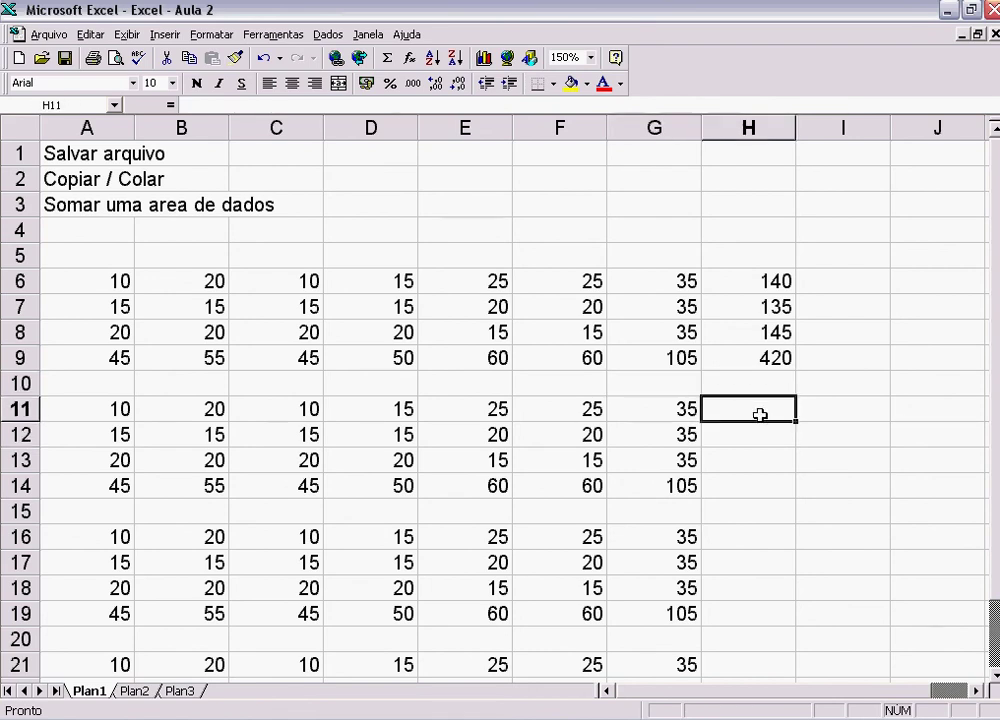
Step: Copy the totals in H6:H9 and paste them beside the second block, starting at H11
{"action": "left_click_drag", "start_coordinate": [768, 275], "coordinate": [770, 357]}
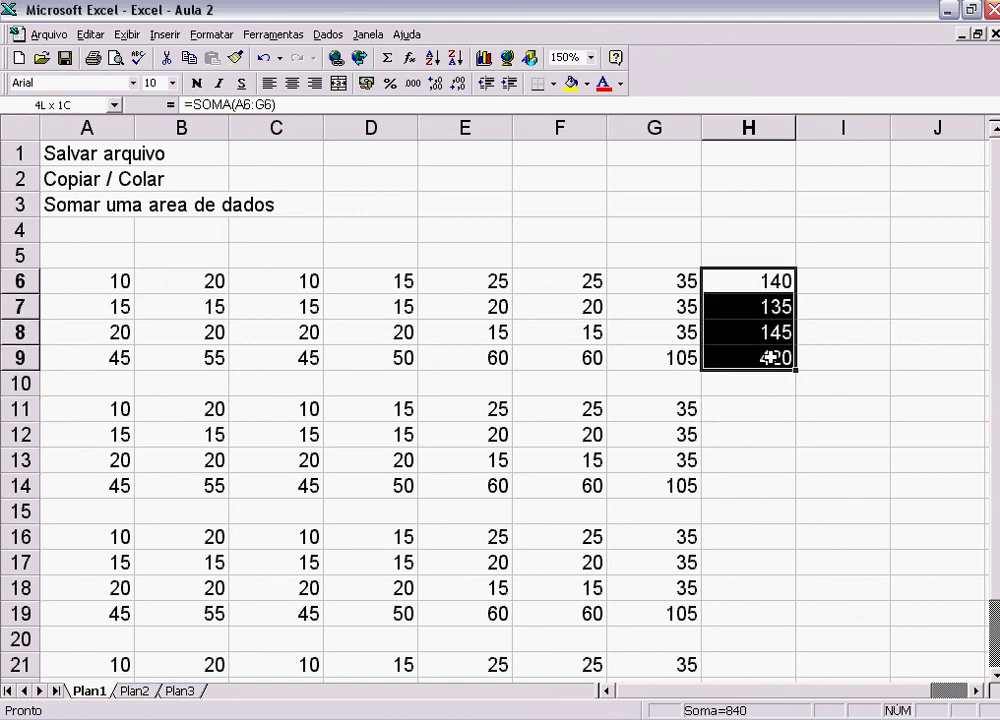
{"action": "left_click", "coordinate": [89, 34]}
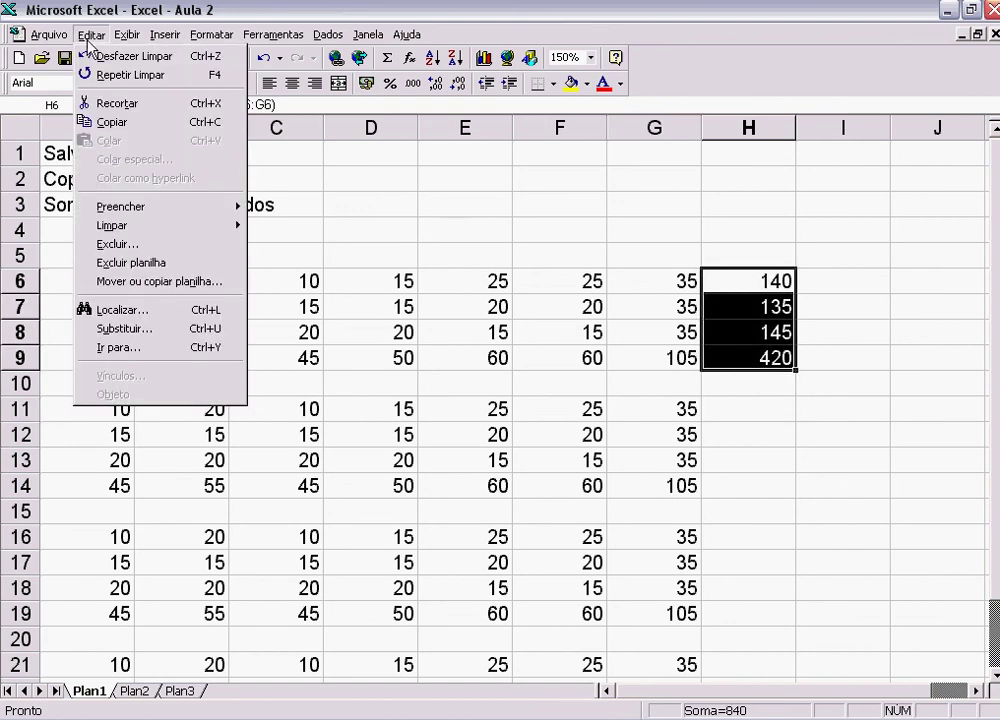
{"action": "left_click", "coordinate": [105, 121]}
{"action": "left_click", "coordinate": [740, 408]}
{"action": "left_click", "coordinate": [89, 34]}
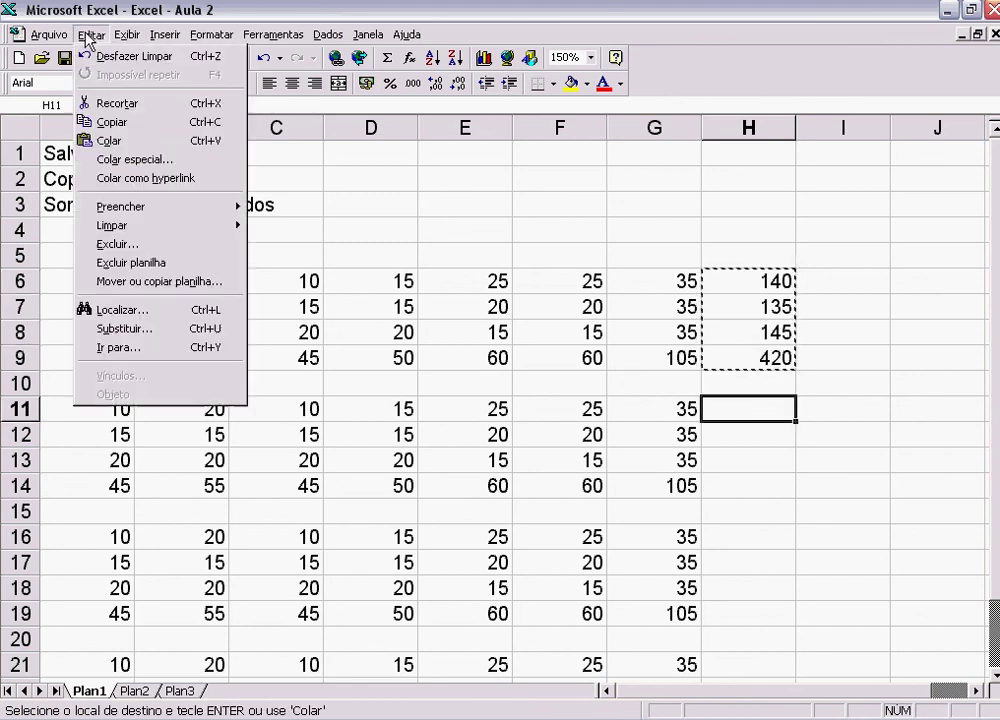
{"action": "left_click", "coordinate": [94, 140]}
{"action": "left_click", "coordinate": [776, 537]}
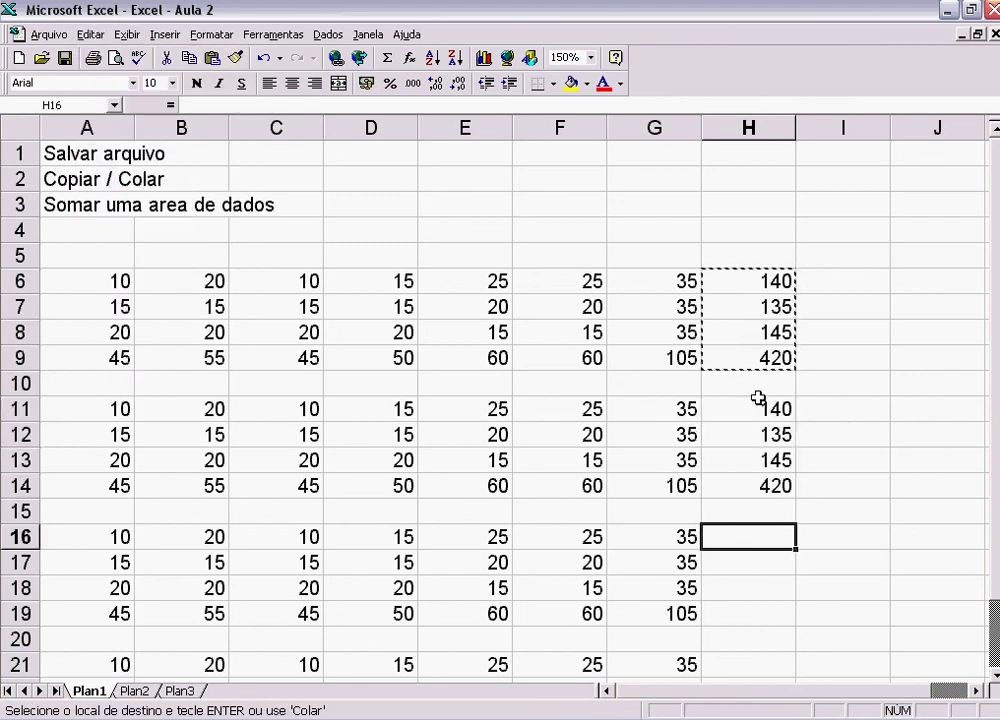
{"action": "key", "text": "Escape"}
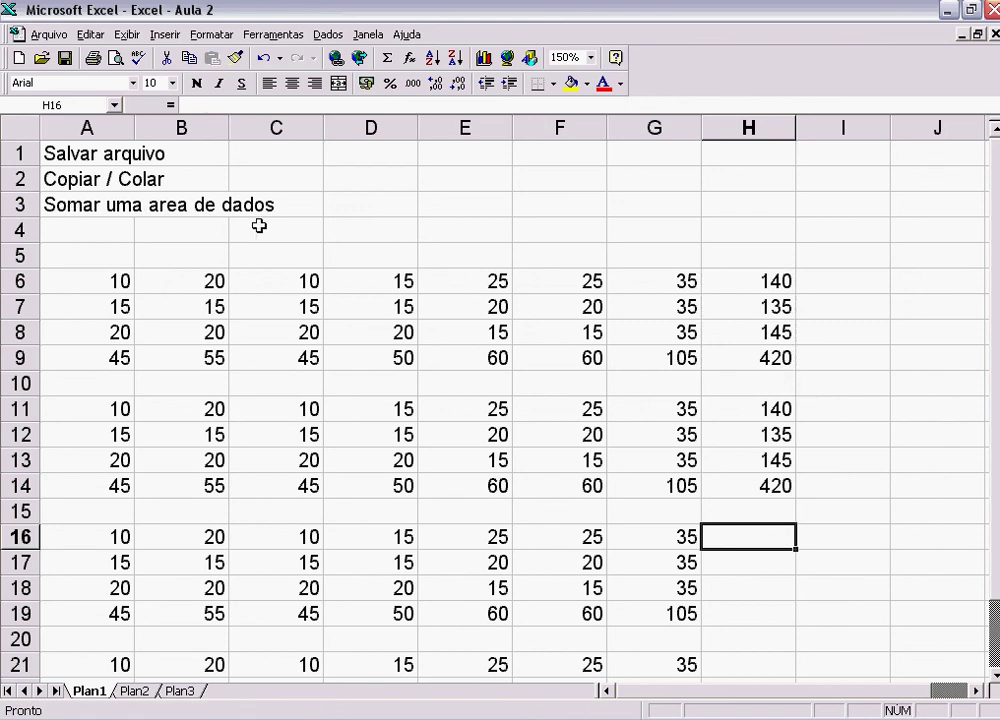
Step: Compare the total formulas in row 9 by inspecting cells H9, G9, F9 and C9
{"action": "left_click", "coordinate": [784, 362]}
{"action": "left_click", "coordinate": [658, 355]}
{"action": "left_click", "coordinate": [590, 357]}
{"action": "left_click", "coordinate": [776, 358]}
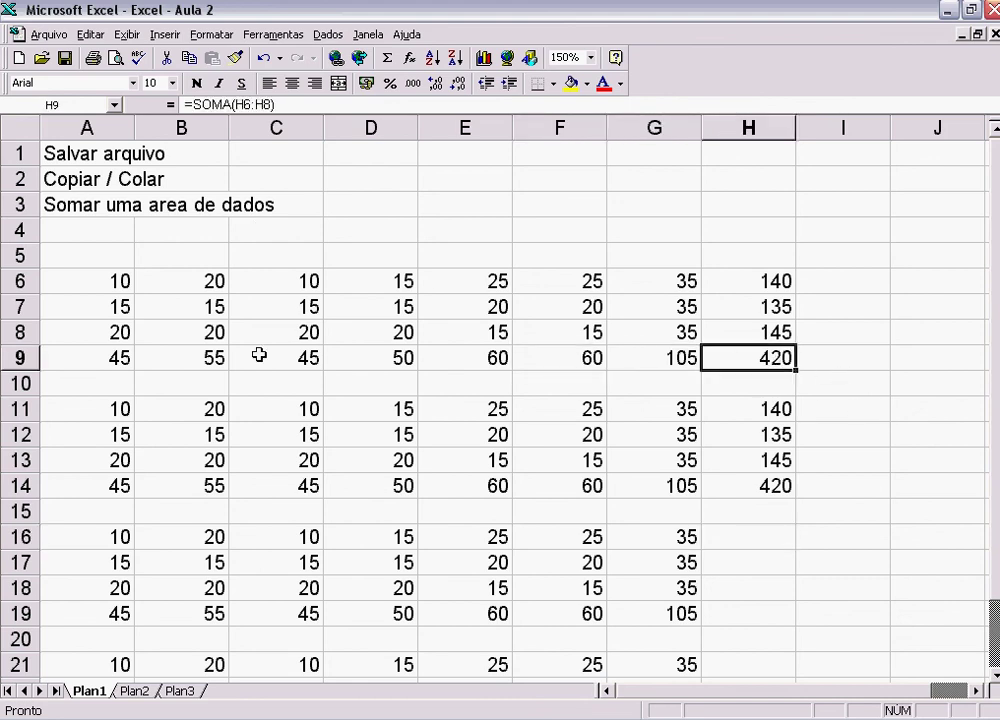
{"action": "left_click", "coordinate": [288, 362]}
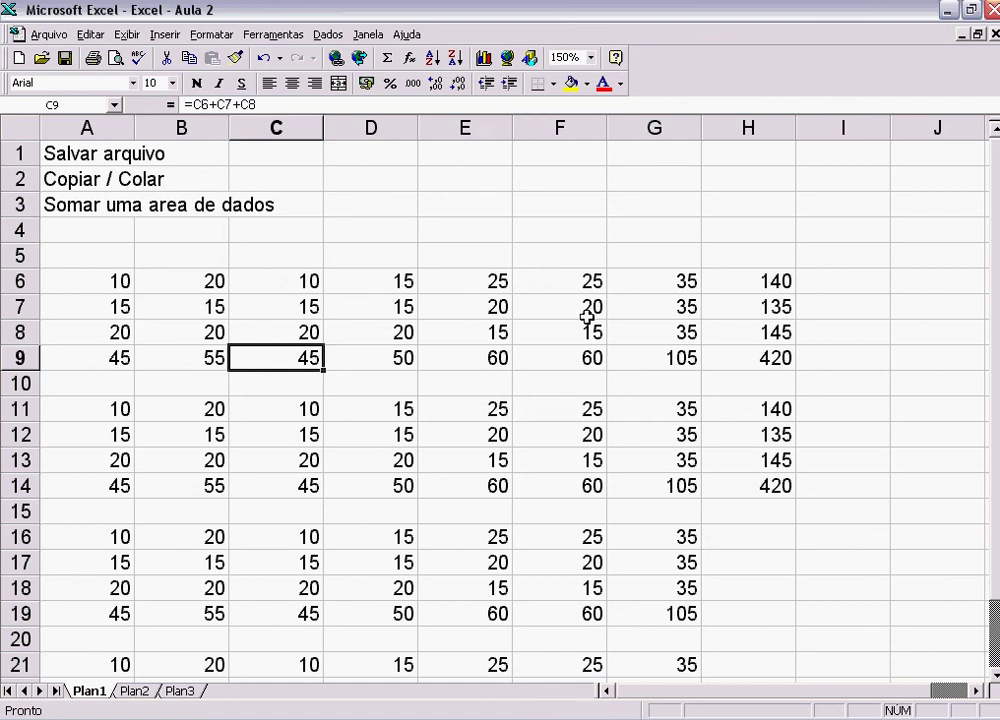